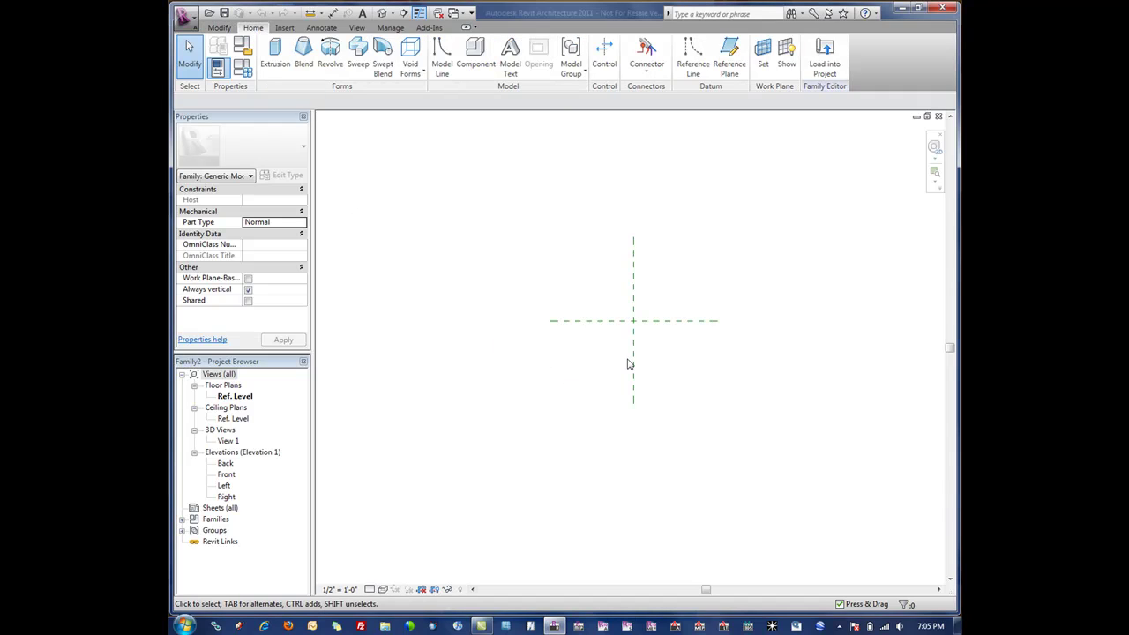
Start a solid extrusion and sketch a rectangle about 1'-10" wide around the intersection of the reference planes.
middle_click_drag(633, 365, 614, 333)
scroll(526, 345, "up", 3)
scroll(573, 411, "up", 1)
scroll(653, 348, "up", 1)
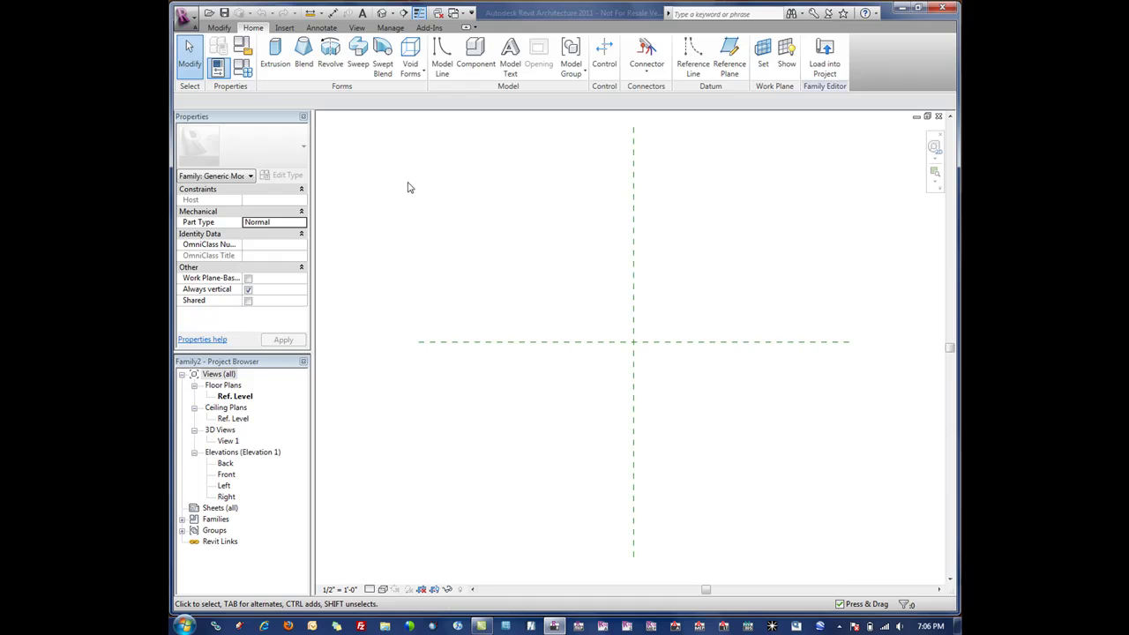
left_click(275, 69)
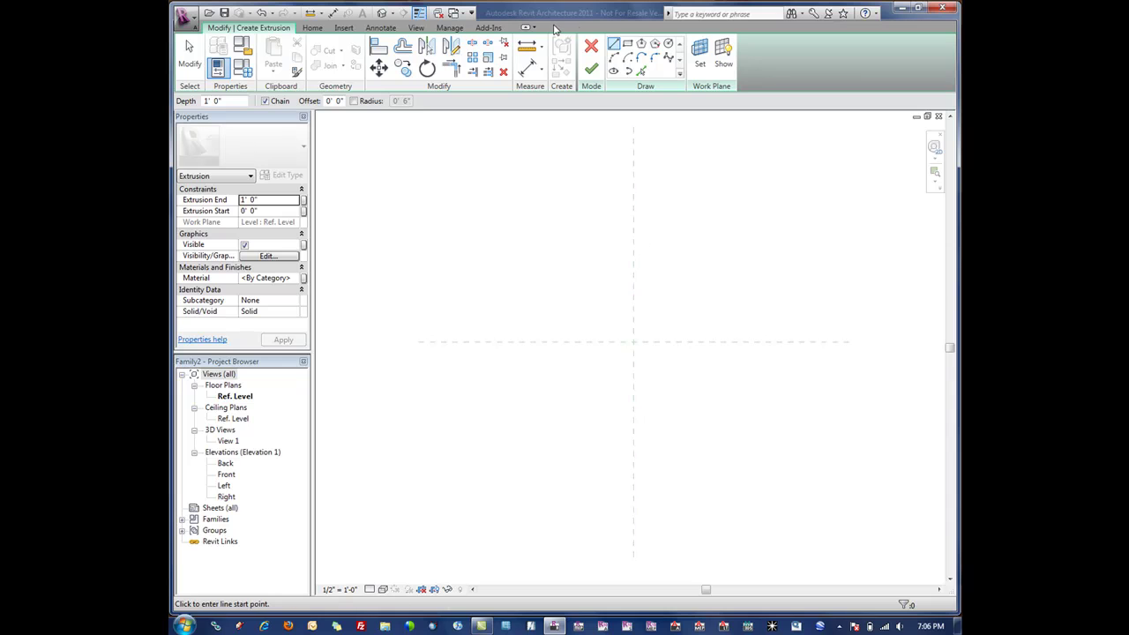
left_click(626, 44)
left_click(607, 270)
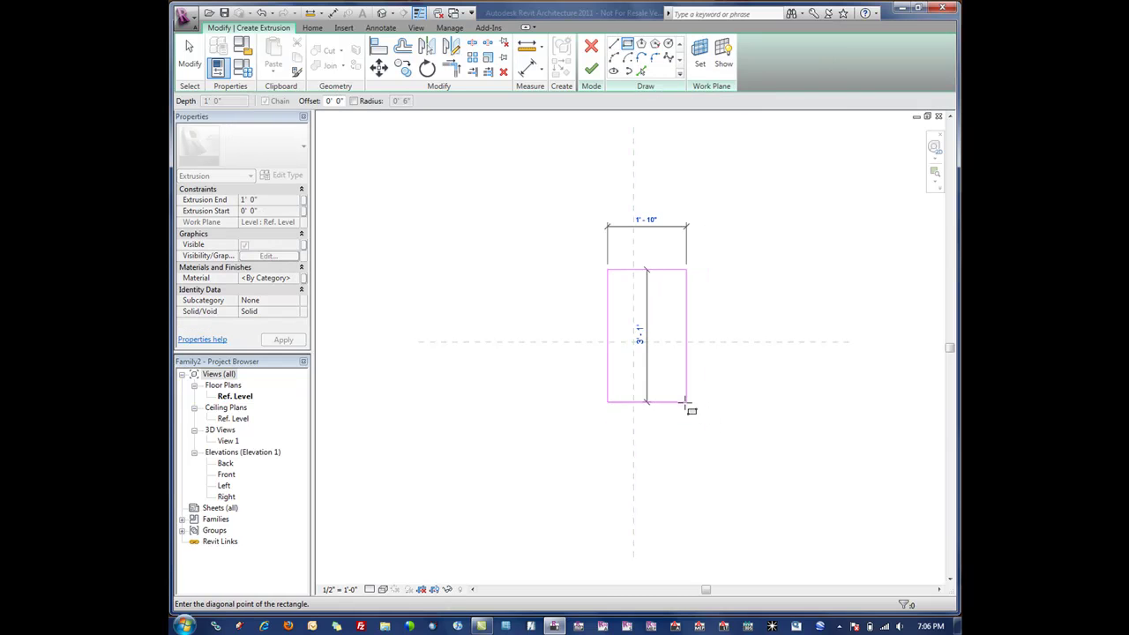
left_click(687, 412)
right_click(703, 269)
left_click(730, 281)
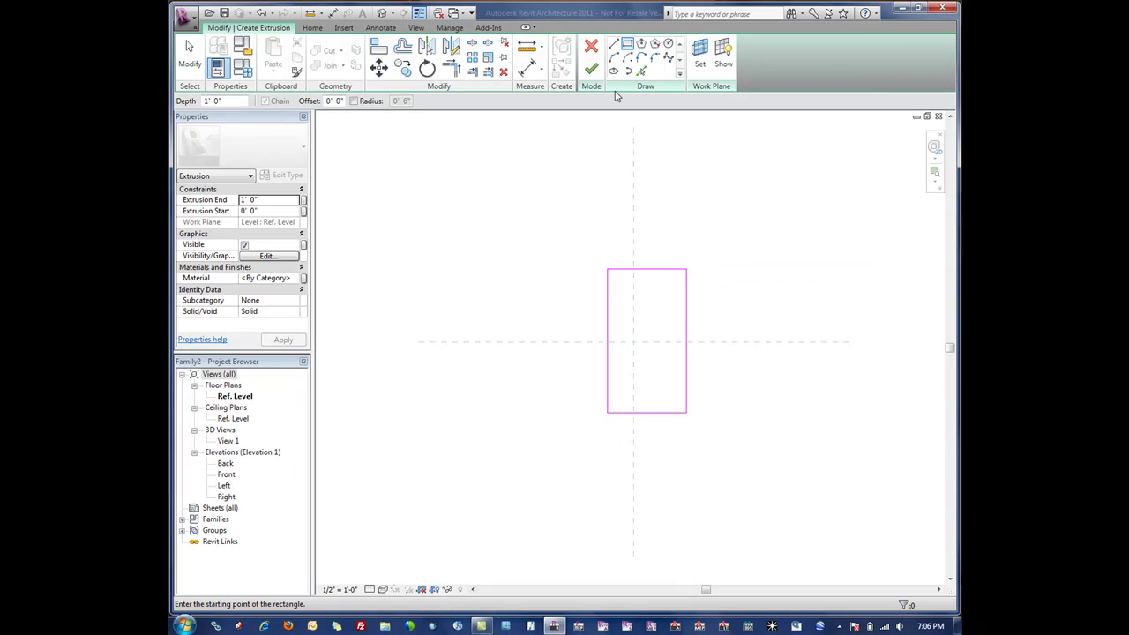
Add an outward arc of about 2'-3" radius across the rectangle's right side and delete the straight line it replaces.
left_click(616, 56)
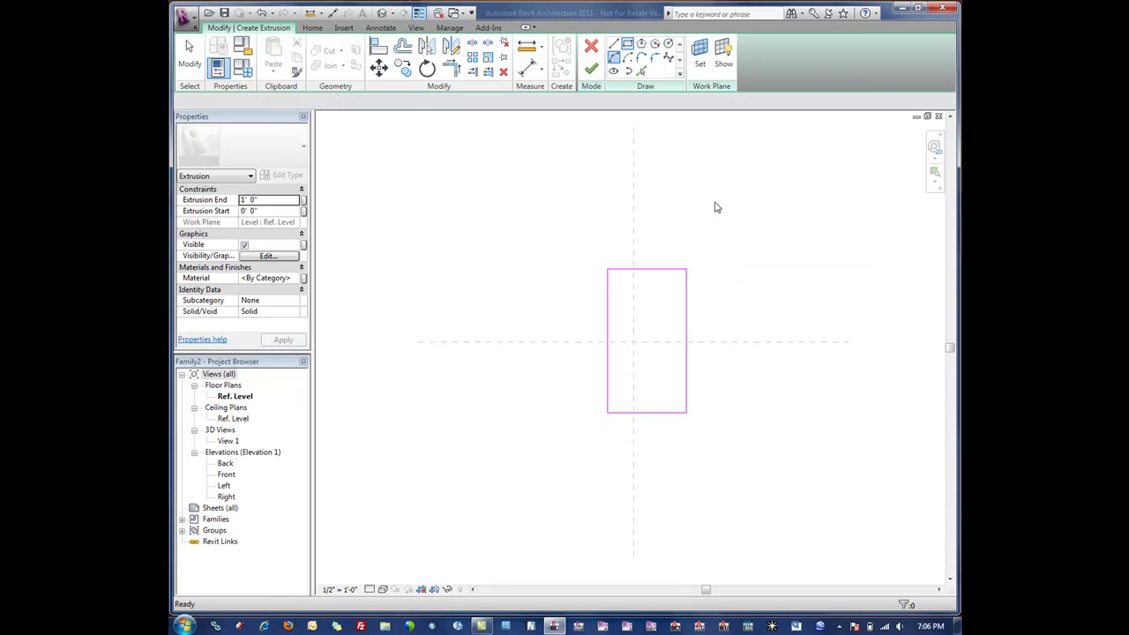
left_click(686, 269)
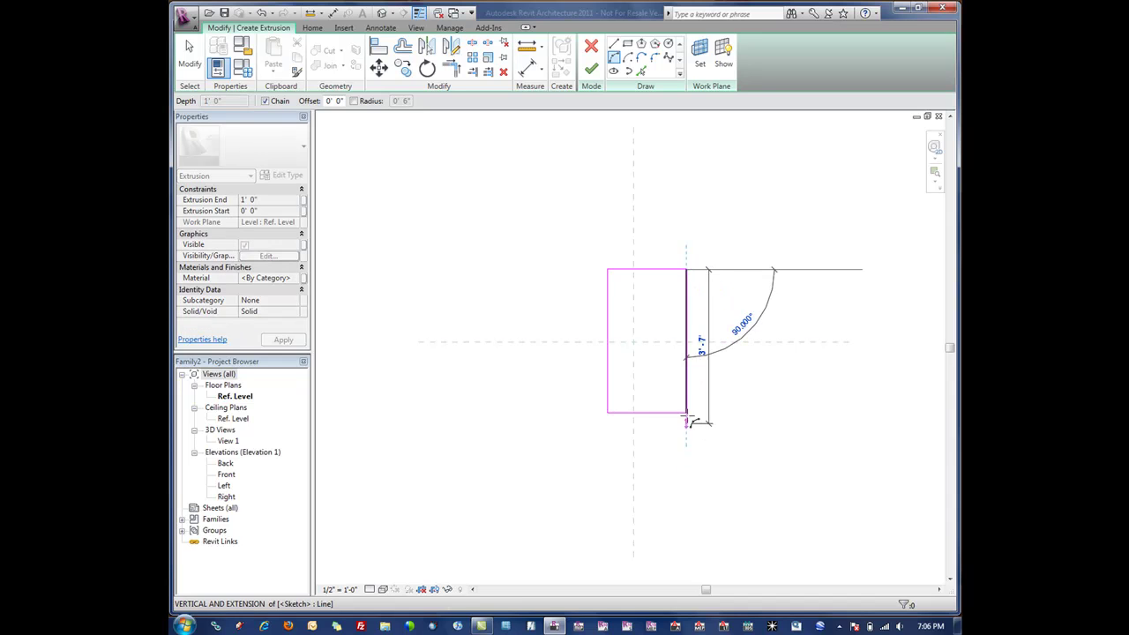
left_click(686, 412)
left_click(701, 401)
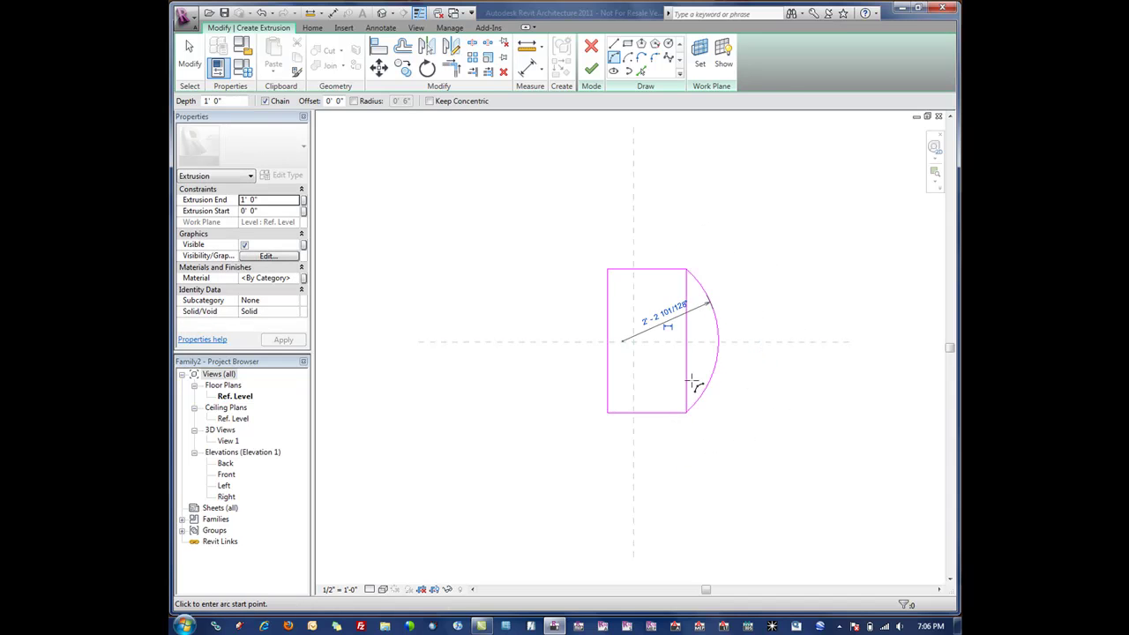
key("Escape")
key("Escape")
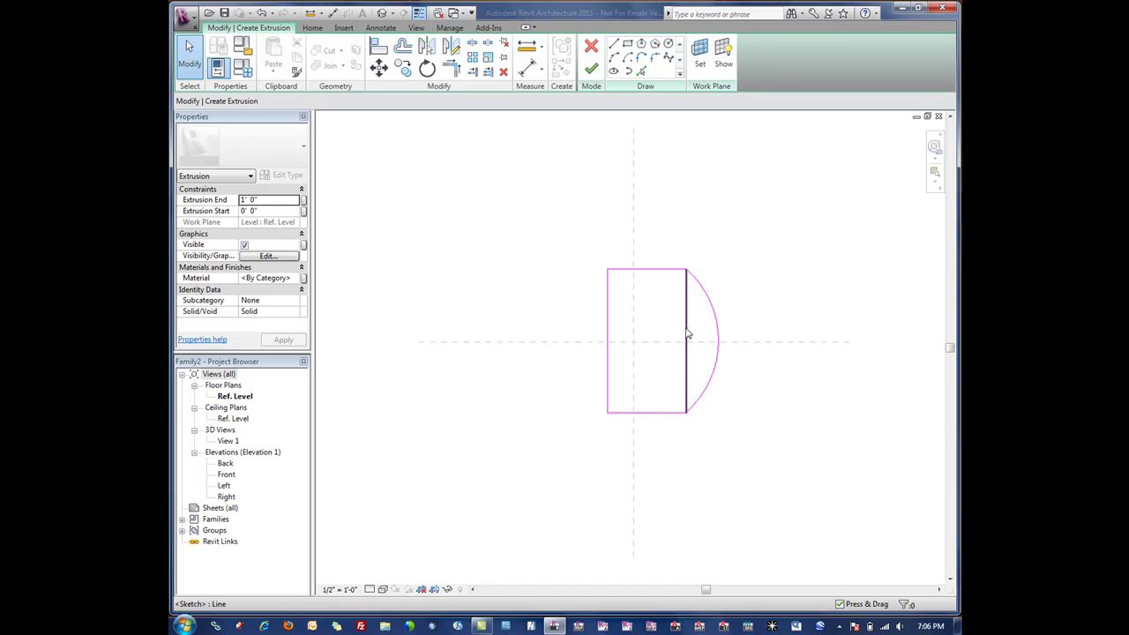
left_click(686, 333)
key("Delete")
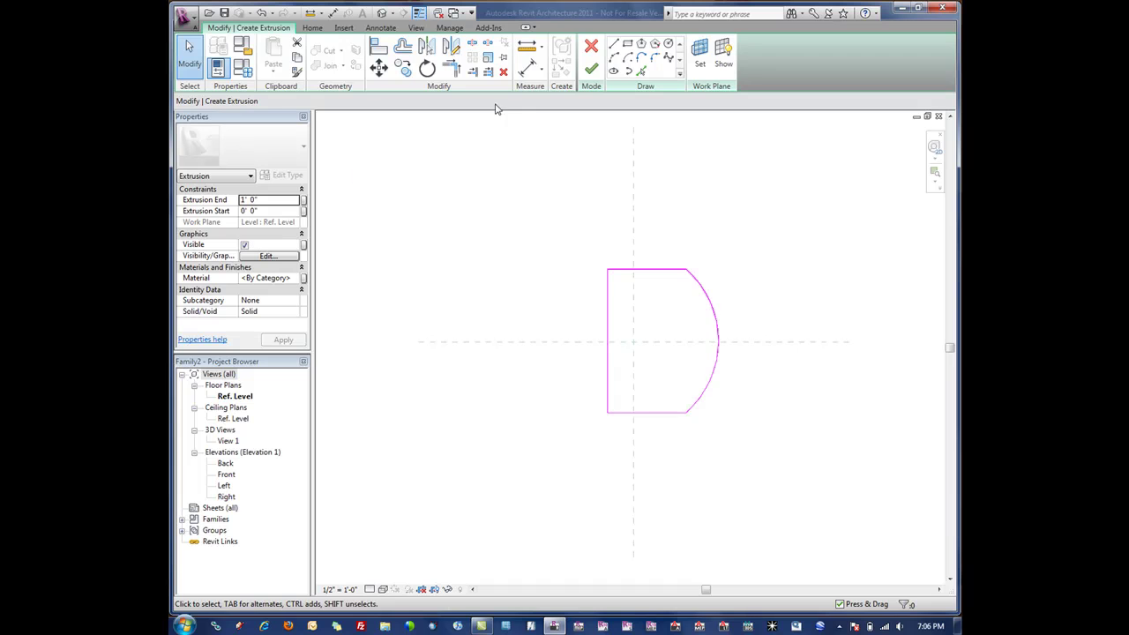
Finish the extrusion with a 1' 0" depth and examine it in the default 3D view.
left_click(590, 68)
left_click(606, 220)
scroll(611, 224, "down", 1)
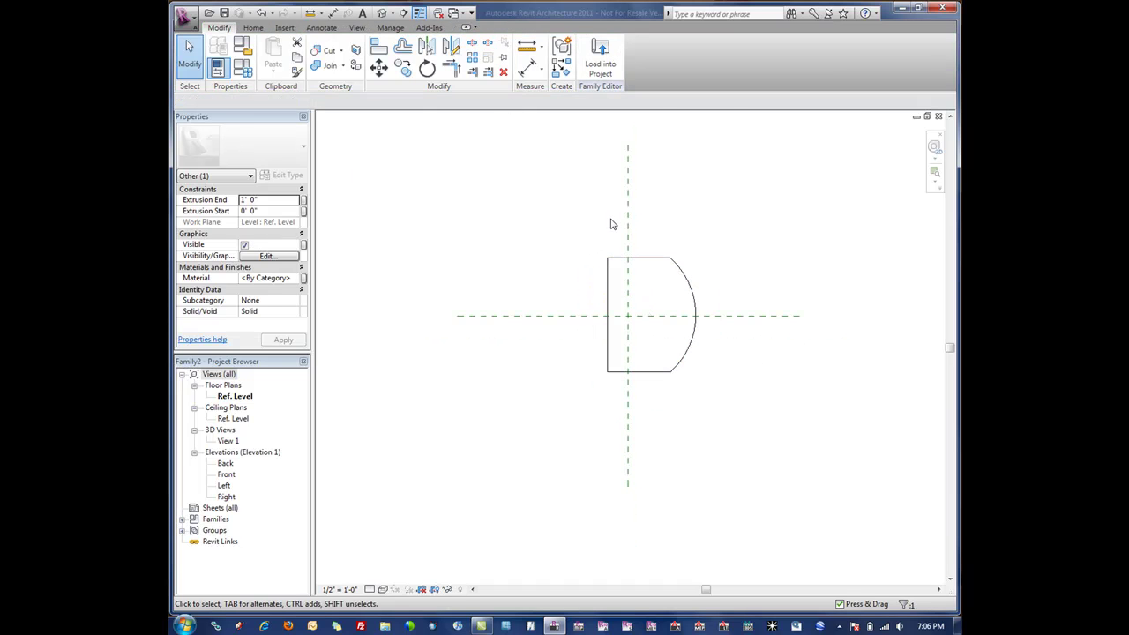
left_click(383, 13)
middle_click_drag(627, 280, 675, 277, "shift")
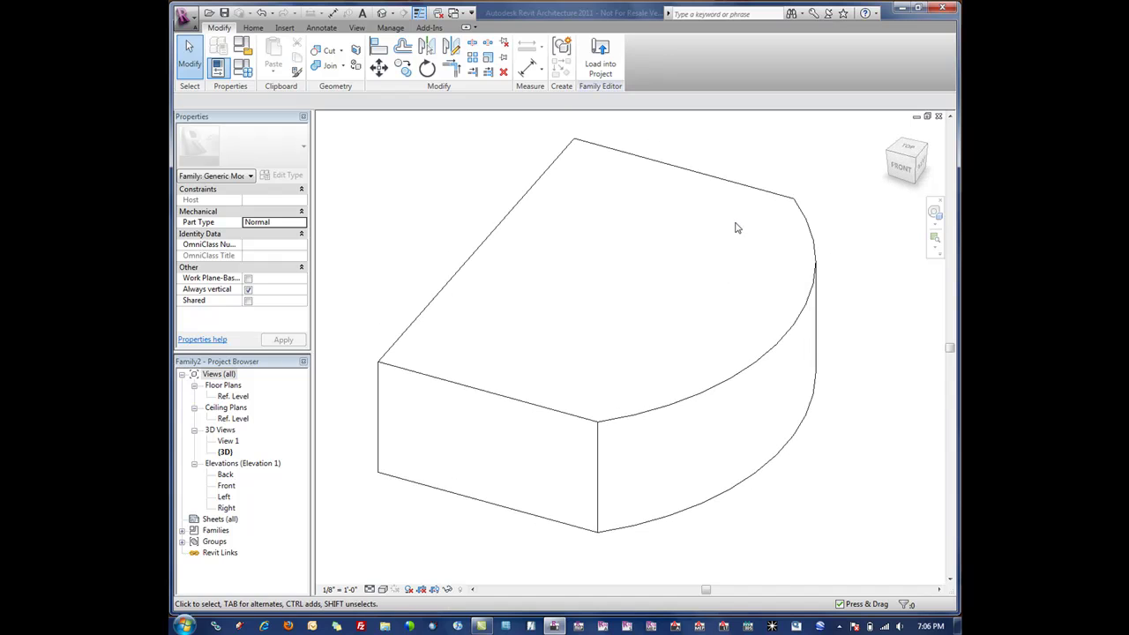
Return to the Ref. Level plan and delete the D-shaped extrusion.
left_click(938, 116)
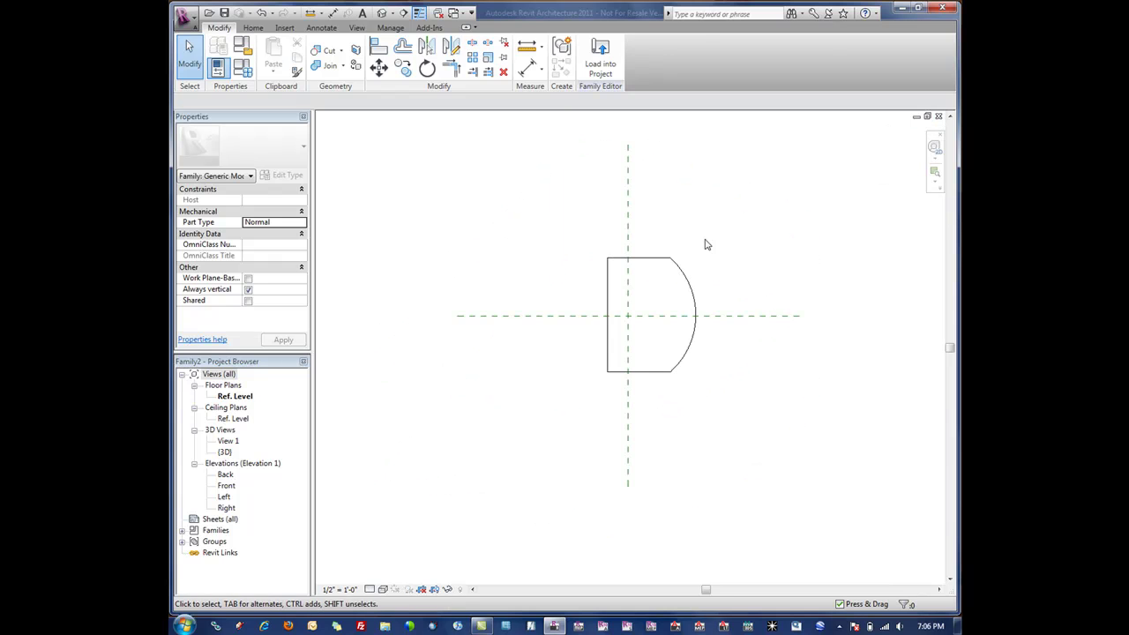
left_click(659, 258)
key("Delete")
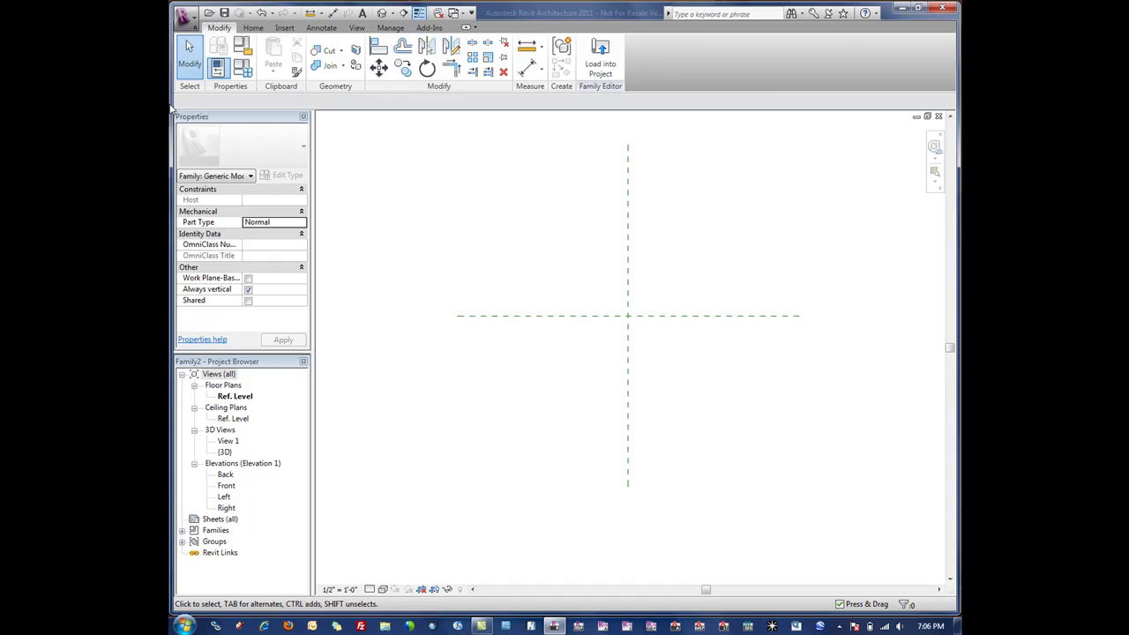
Start a blend and sketch its base as a rectangle about 1'-11" by 2'-0" around the reference plane intersection.
left_click(253, 27)
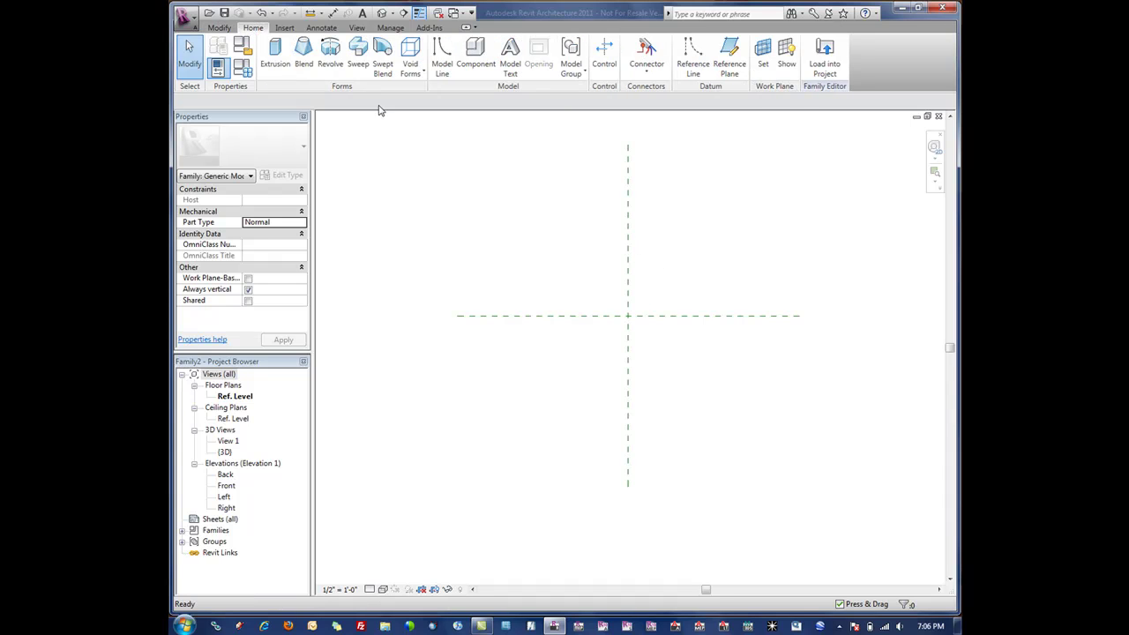
left_click(304, 54)
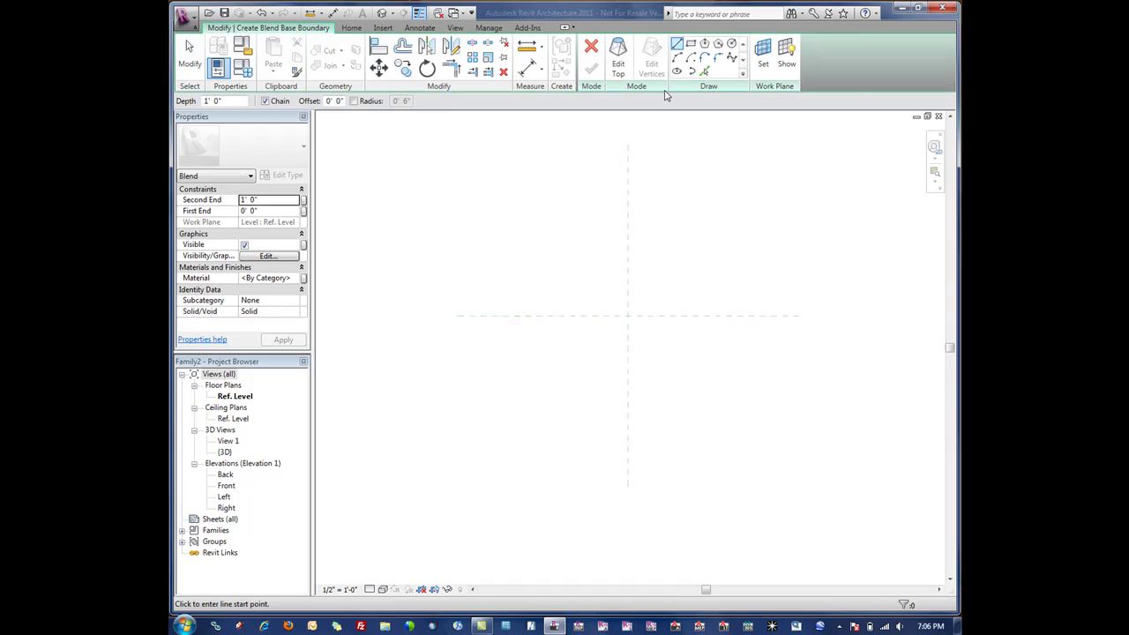
left_click(690, 43)
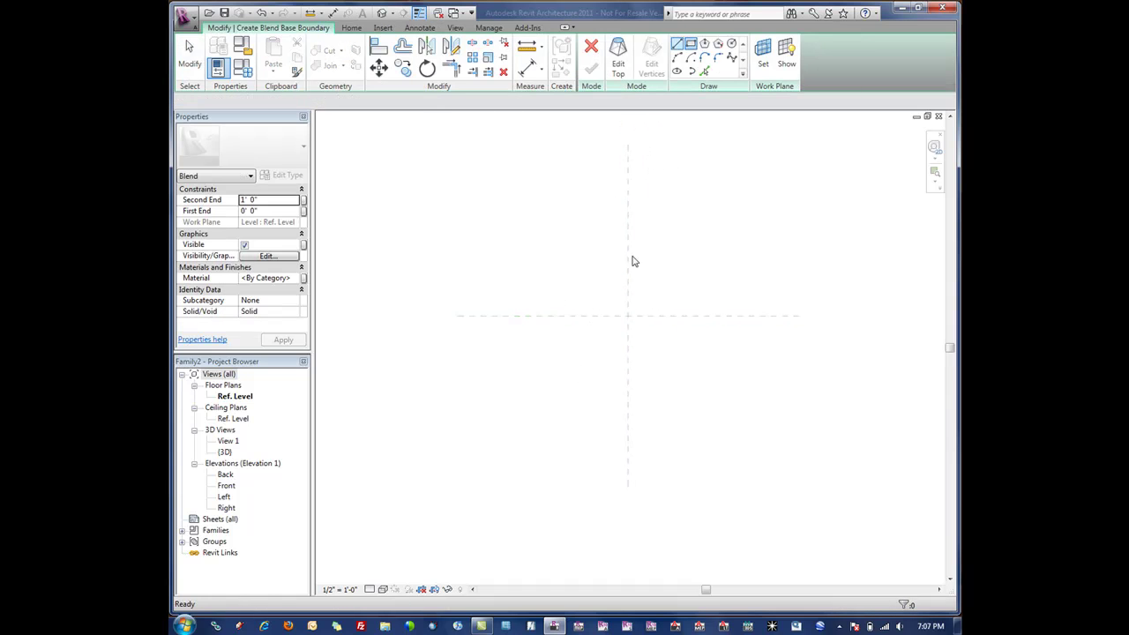
left_click(597, 287)
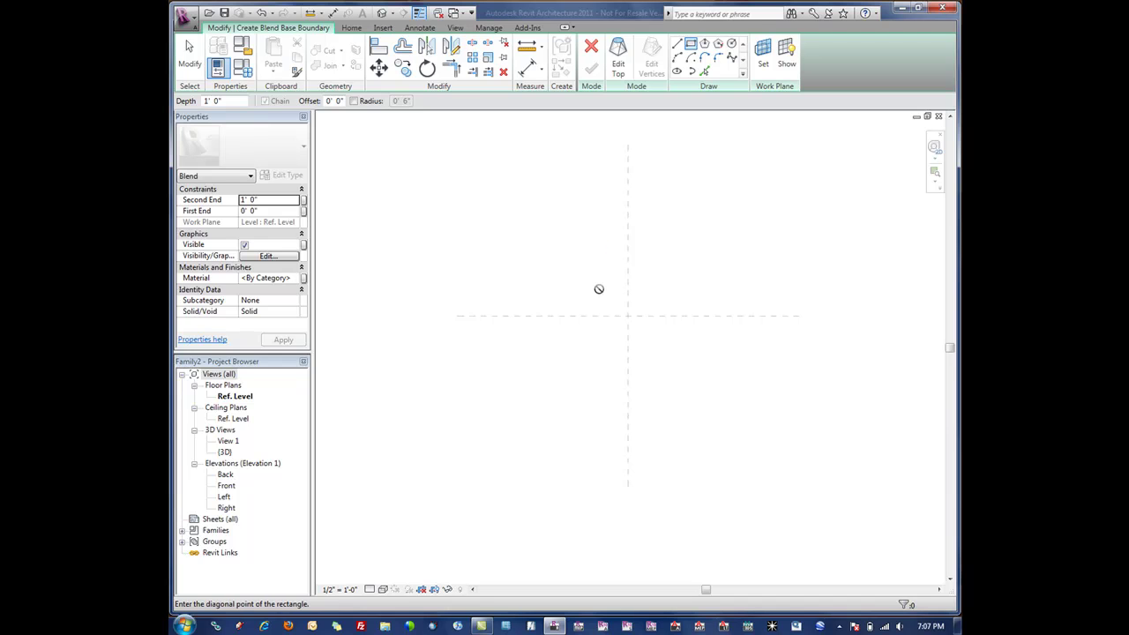
left_click(662, 355)
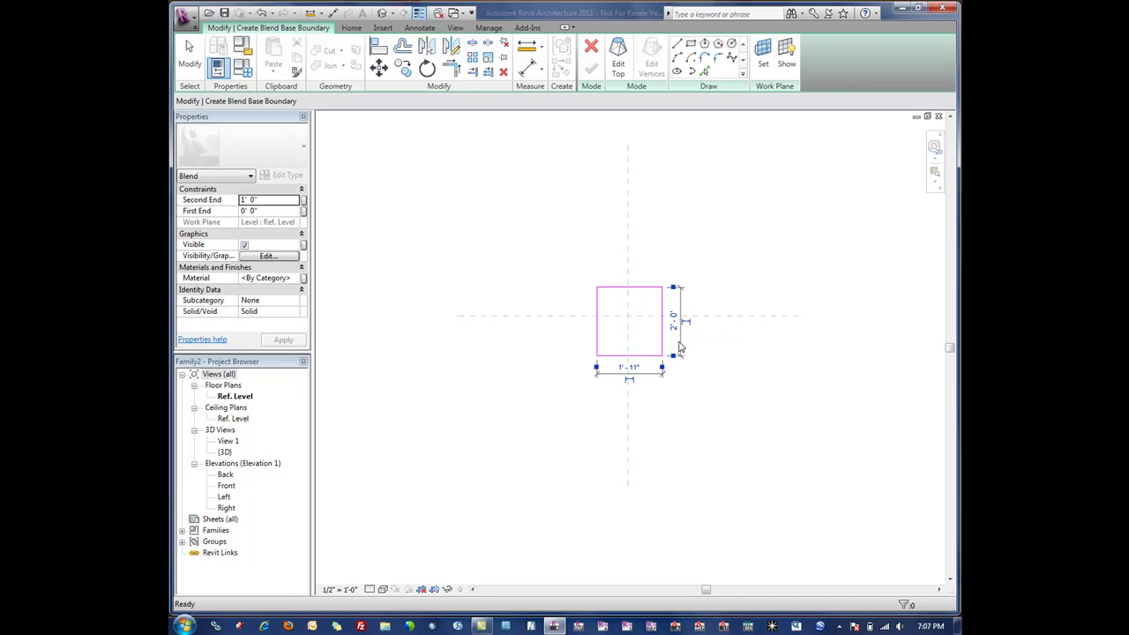
key("Escape")
key("Escape")
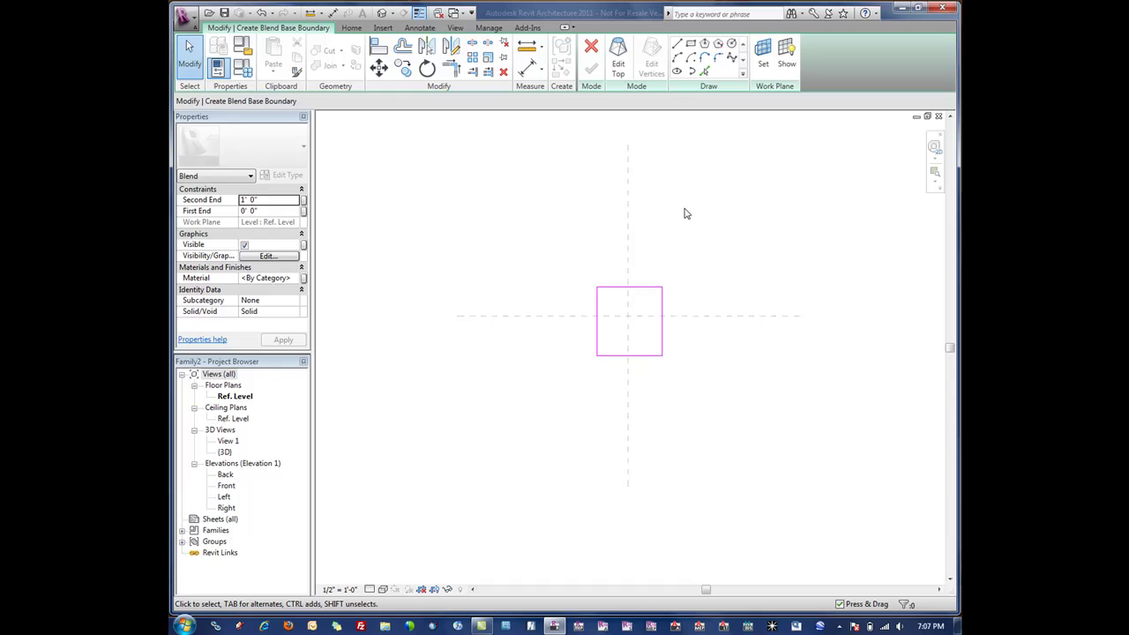
Sketch the blend's top boundary as a small circle centred on the reference plane intersection, inside the base rectangle.
left_click(618, 58)
left_click(731, 43)
left_click(628, 315)
left_click(644, 322)
key("Escape")
key("Escape")
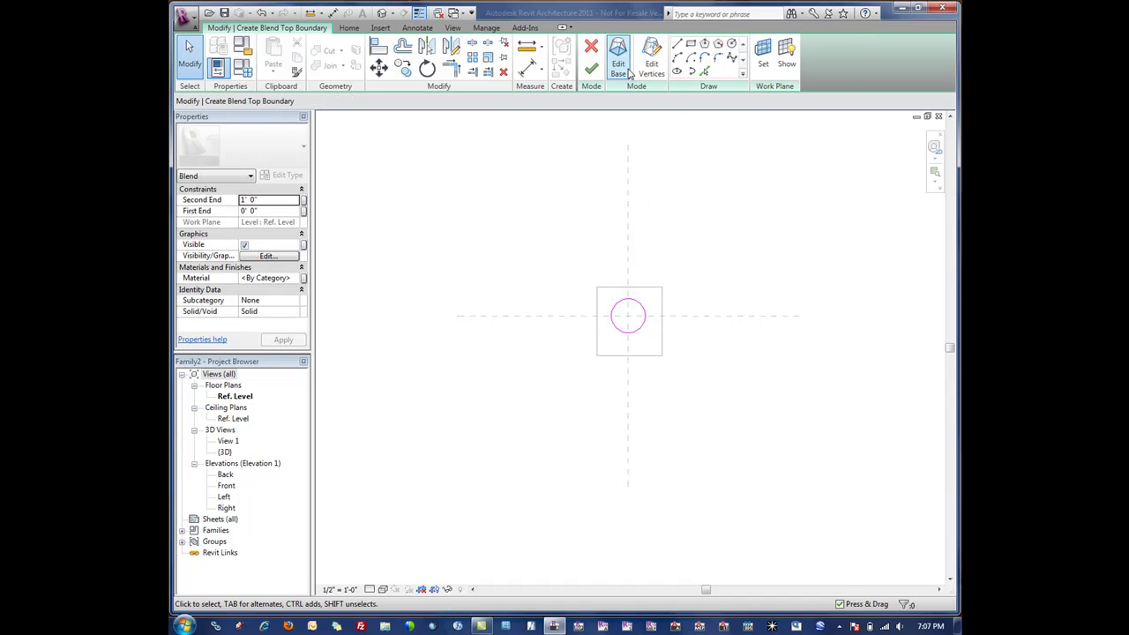
Finish the blend with its second end at 1' 0" and first end at 0' 0", and examine it in 3D.
left_click(262, 201)
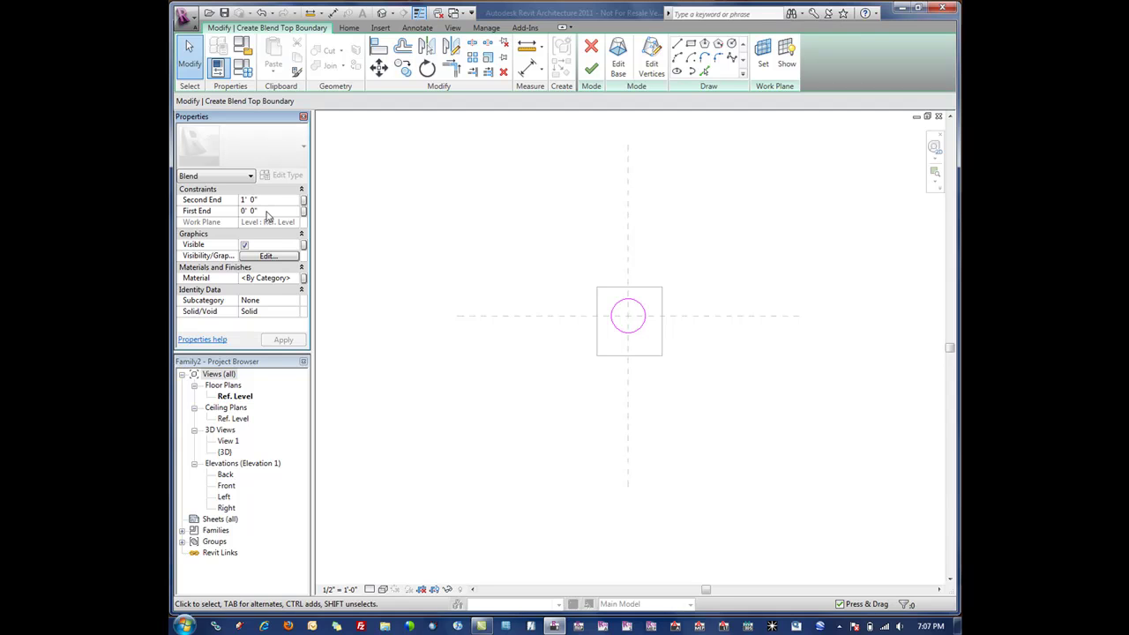
left_click(258, 198)
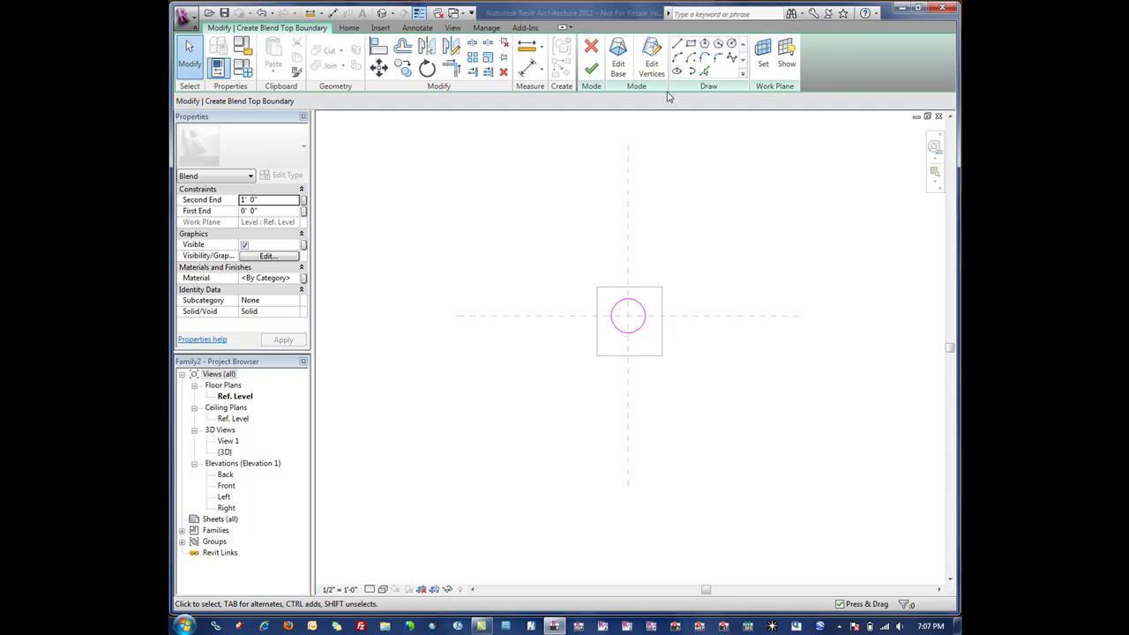
left_click(591, 68)
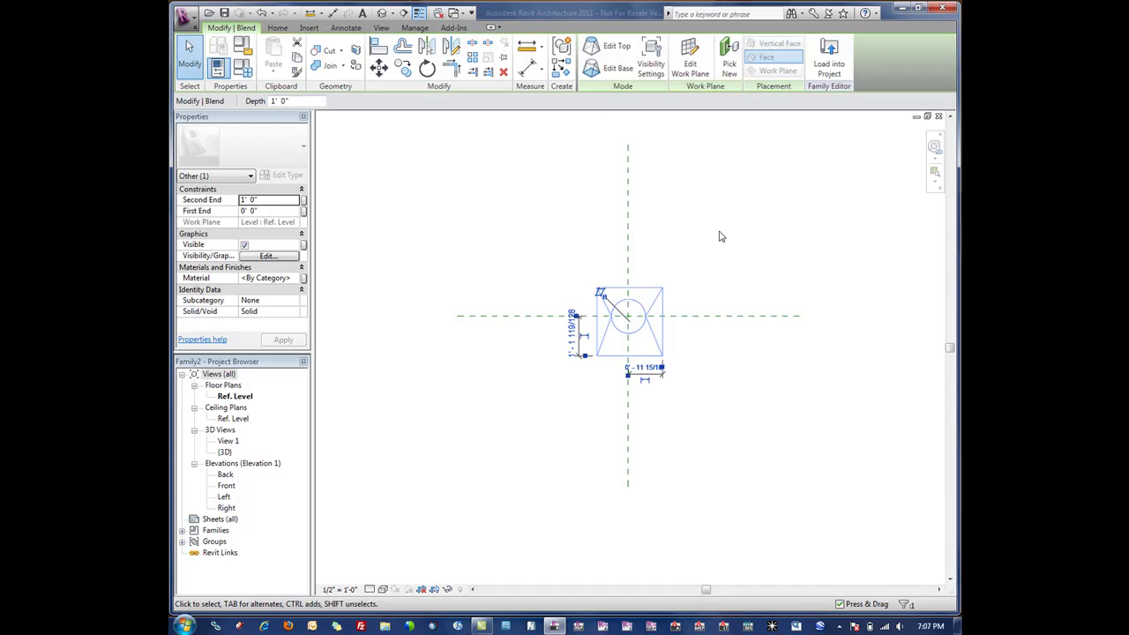
left_click(382, 13)
middle_click_drag(648, 279, 650, 382, "shift")
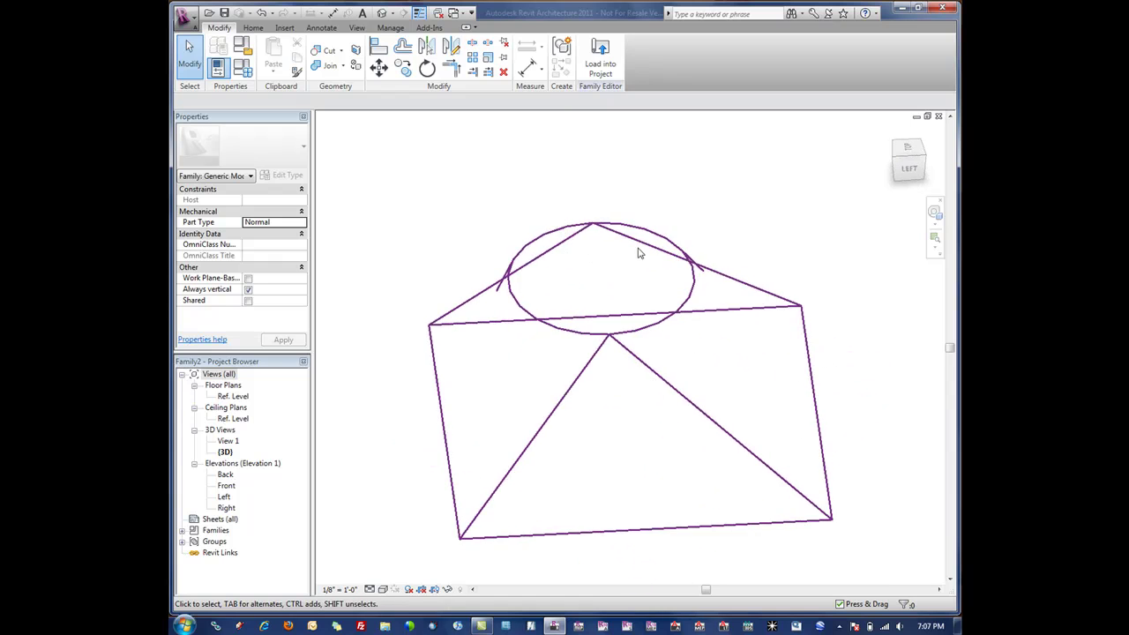
Return to the Ref. Level plan and delete the square-to-circle blend.
left_click(938, 115)
left_click(659, 307)
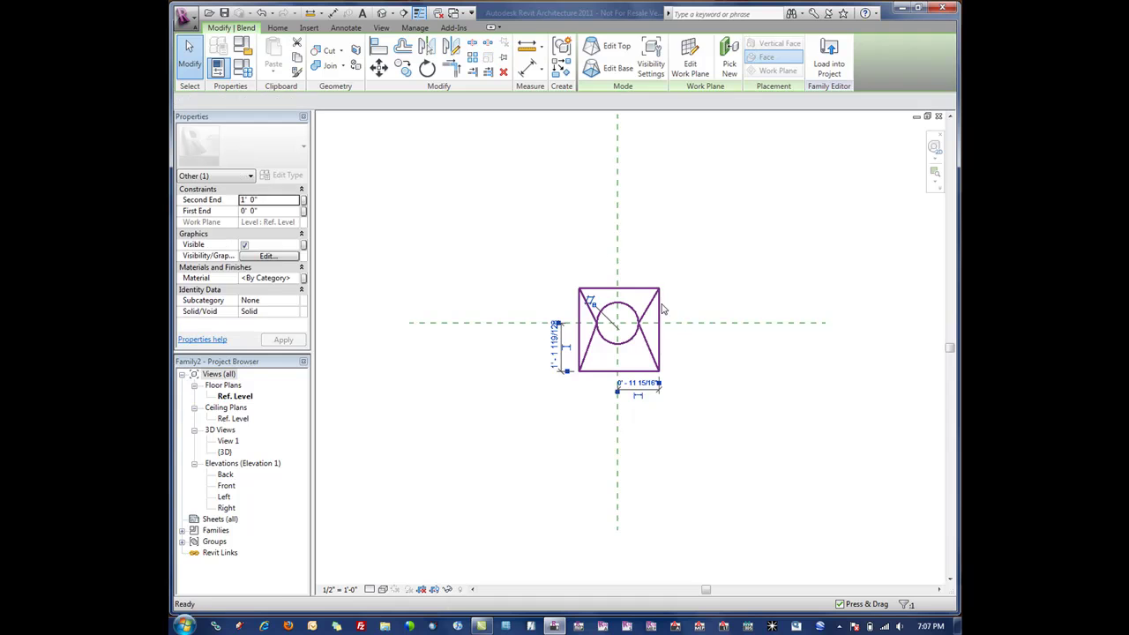
key("Delete")
Start a revolve and sketch a closed boundary from a vertical line on the centre reference plane and a wavy spline beside it.
left_click(253, 27)
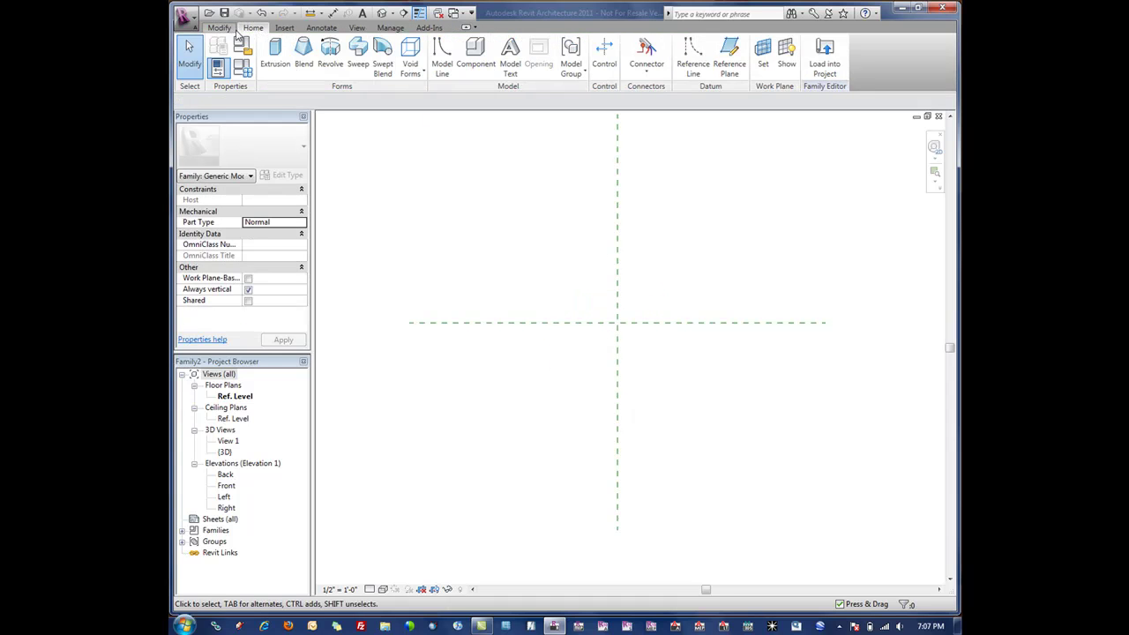
left_click(331, 64)
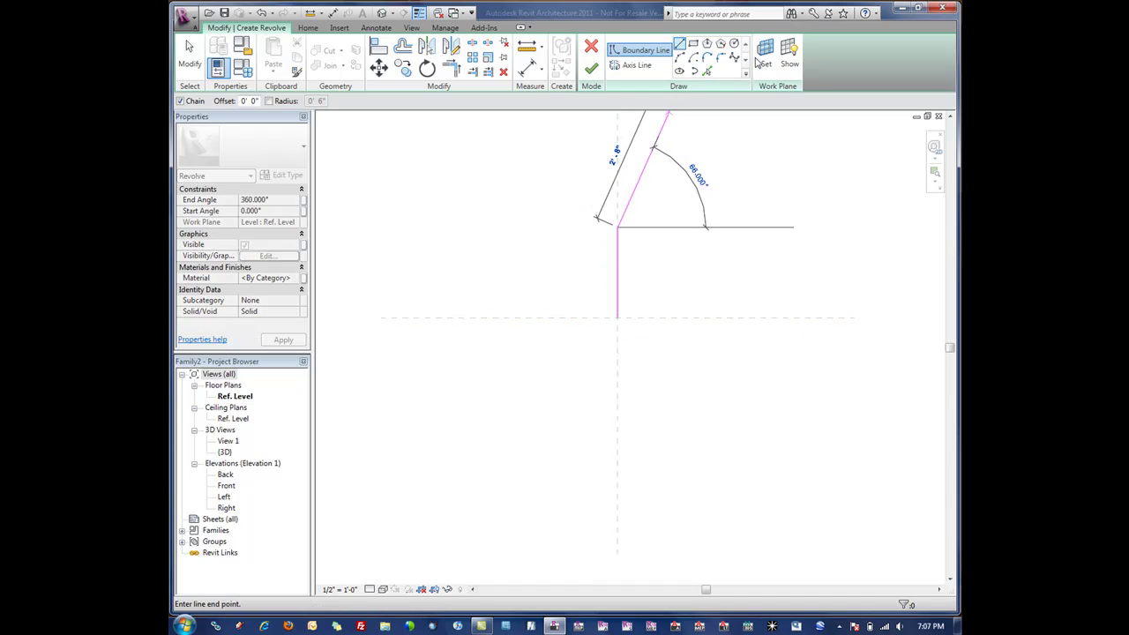
left_click(734, 57)
left_click(662, 227)
left_click(638, 264)
left_click(658, 291)
left_click(617, 319)
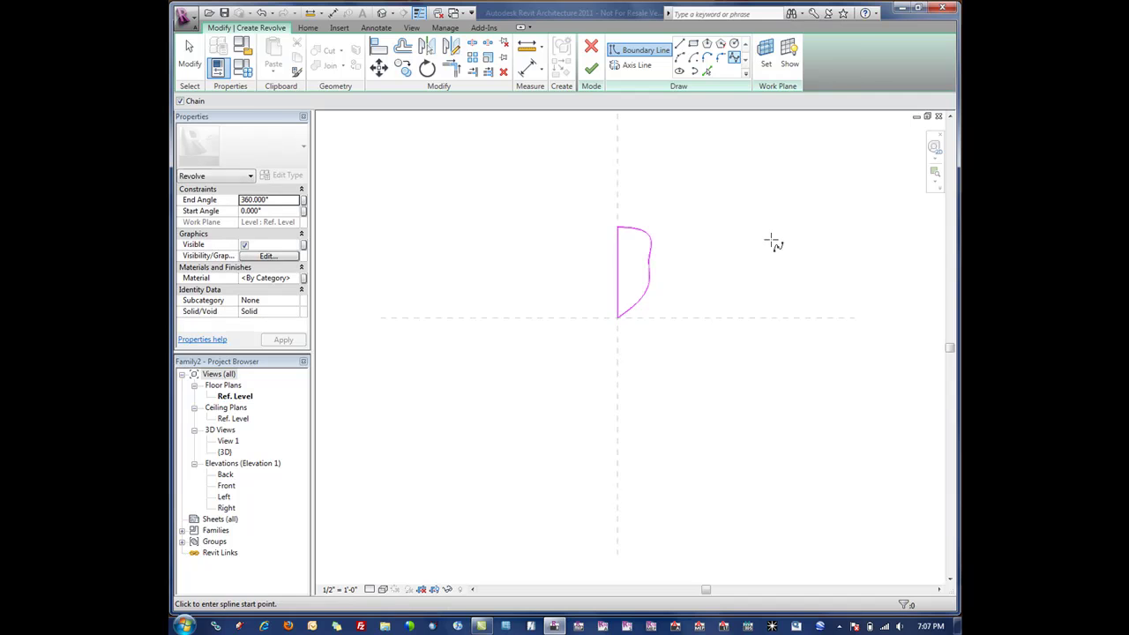
Reshape the boundary spline by pulling its middle control point inward toward the straight vertical line.
key("Escape")
left_click(644, 275)
left_click_drag(639, 265, 608, 279)
left_click(758, 167)
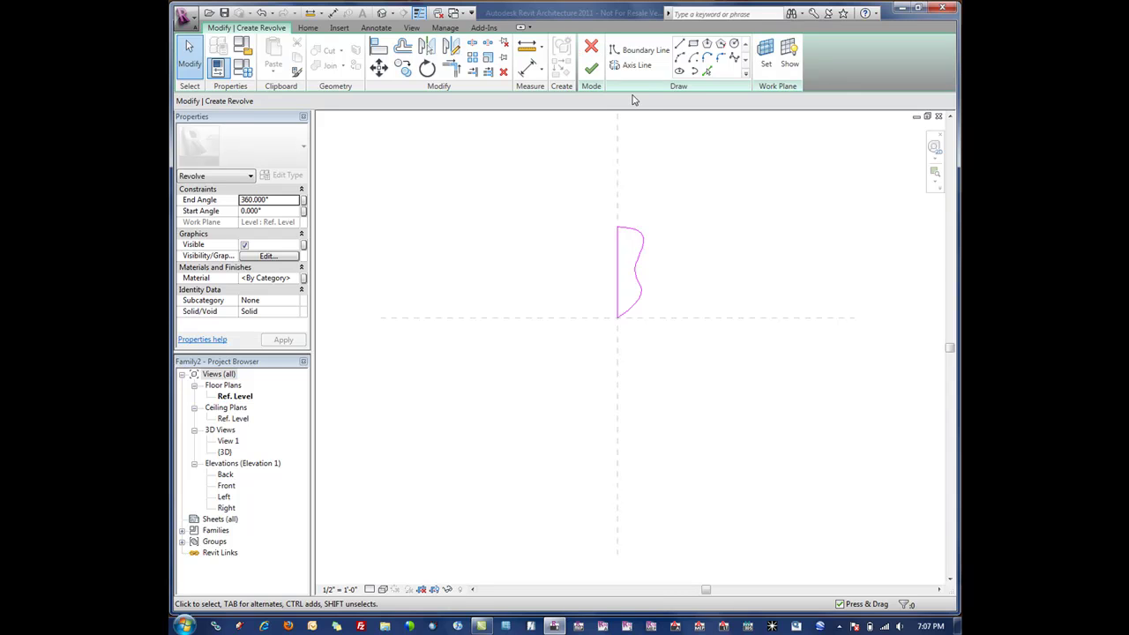
Draw a vertical axis line along the centre reference plane, extending beyond both ends of the revolve profile.
scroll(624, 215, "down", 1)
middle_click_drag(621, 262, 604, 319)
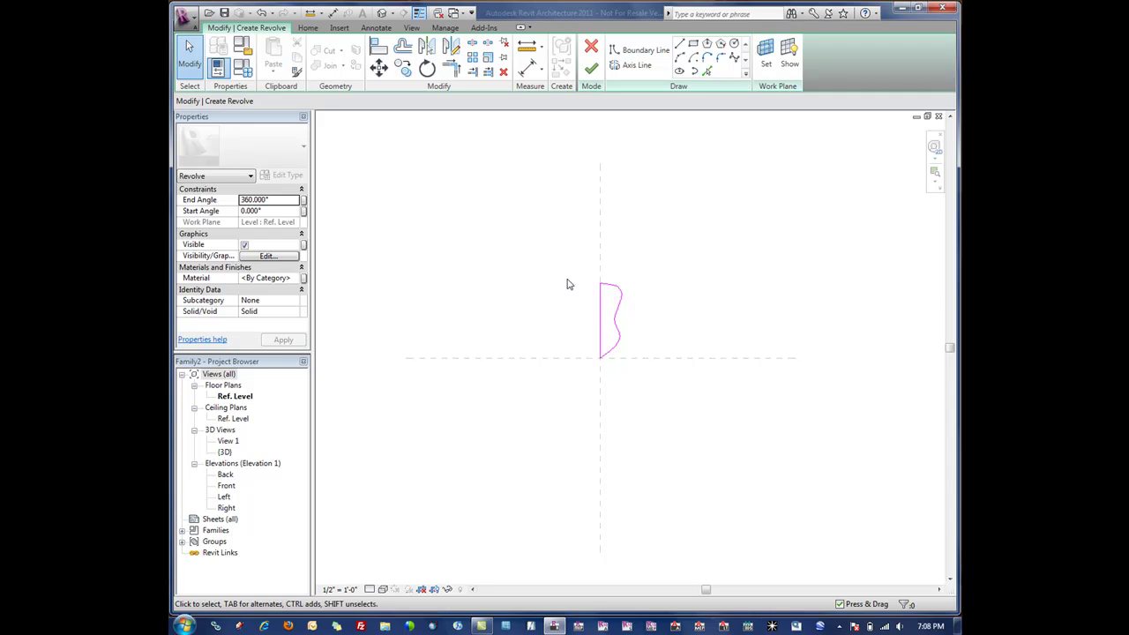
left_click(635, 65)
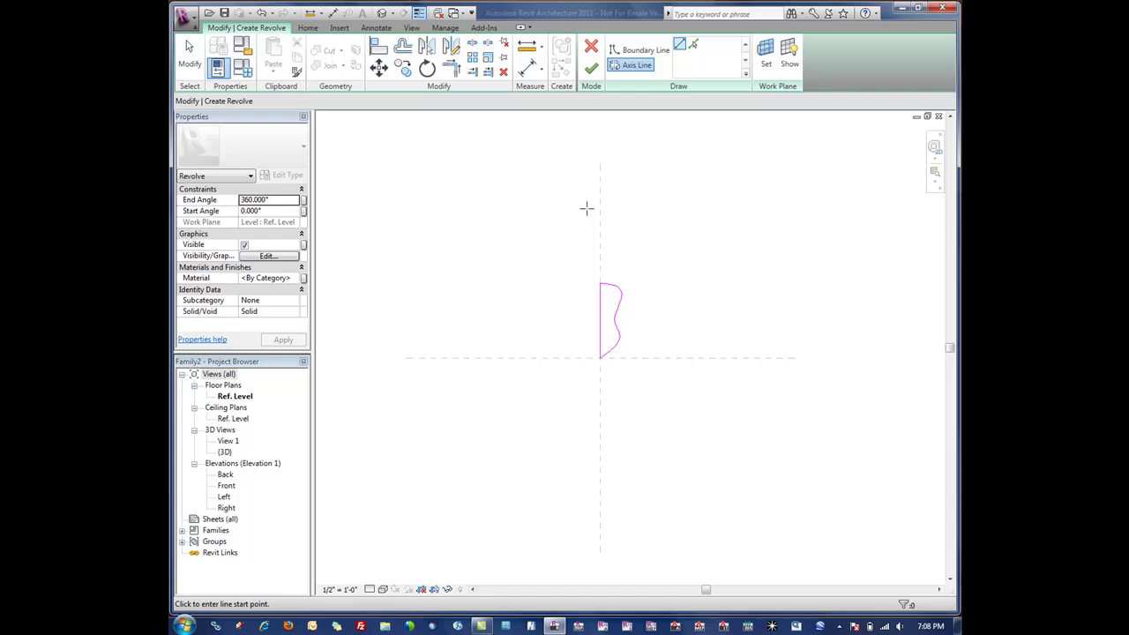
left_click(599, 127)
left_click(600, 452)
right_click(655, 327)
right_click(715, 328)
left_click(746, 336)
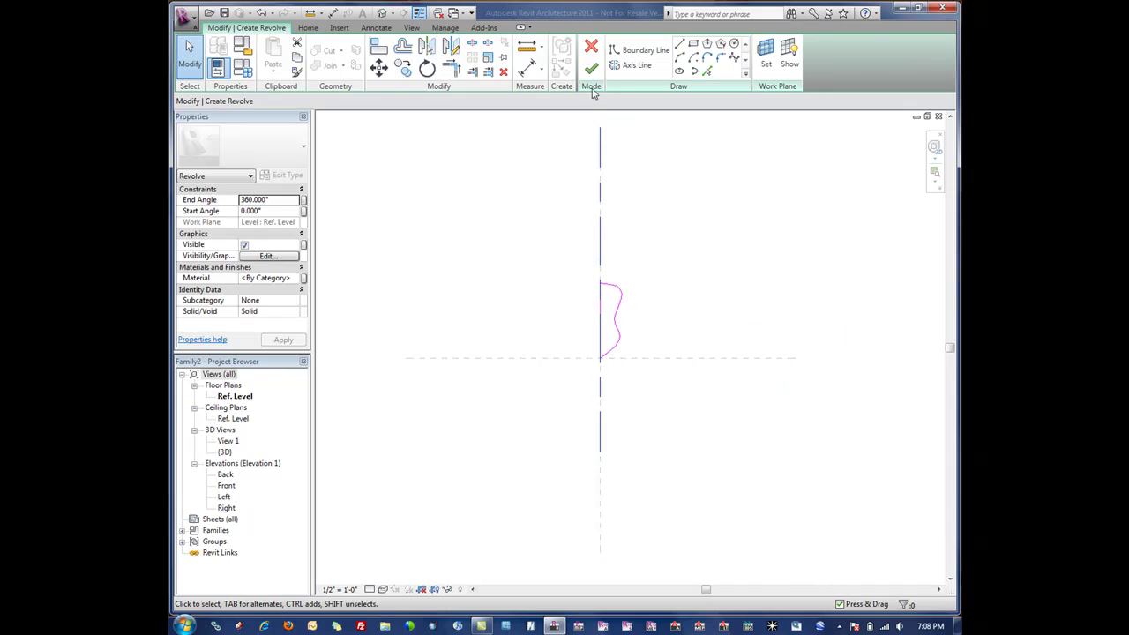
Finish the 360° revolve and examine the resulting solid from several angles in 3D.
left_click(590, 67)
left_click(648, 239)
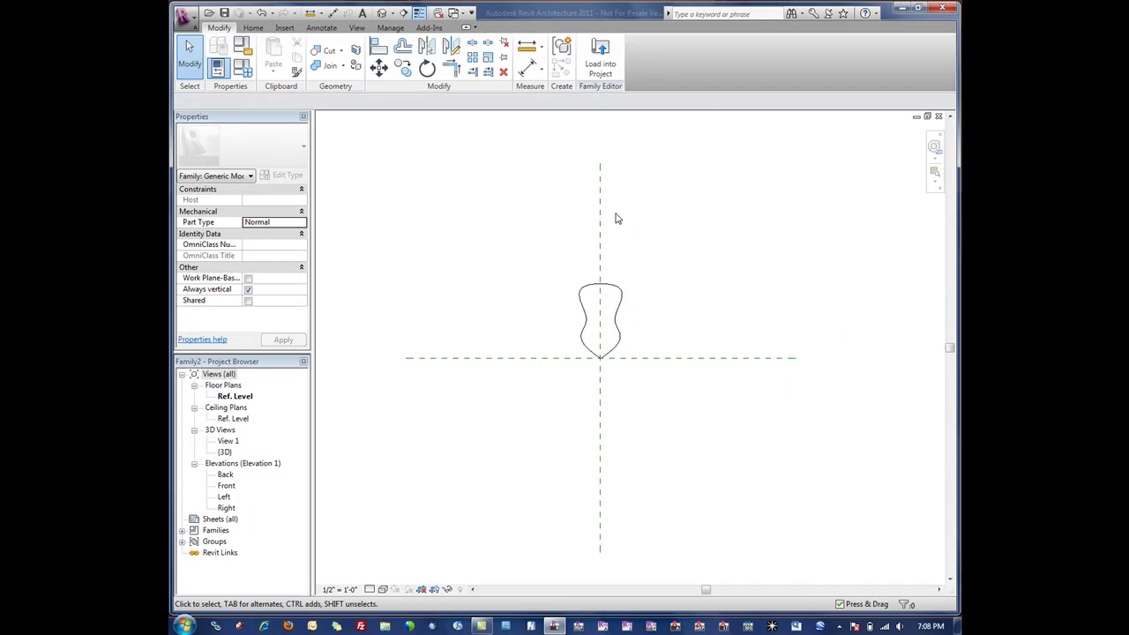
left_click(381, 12)
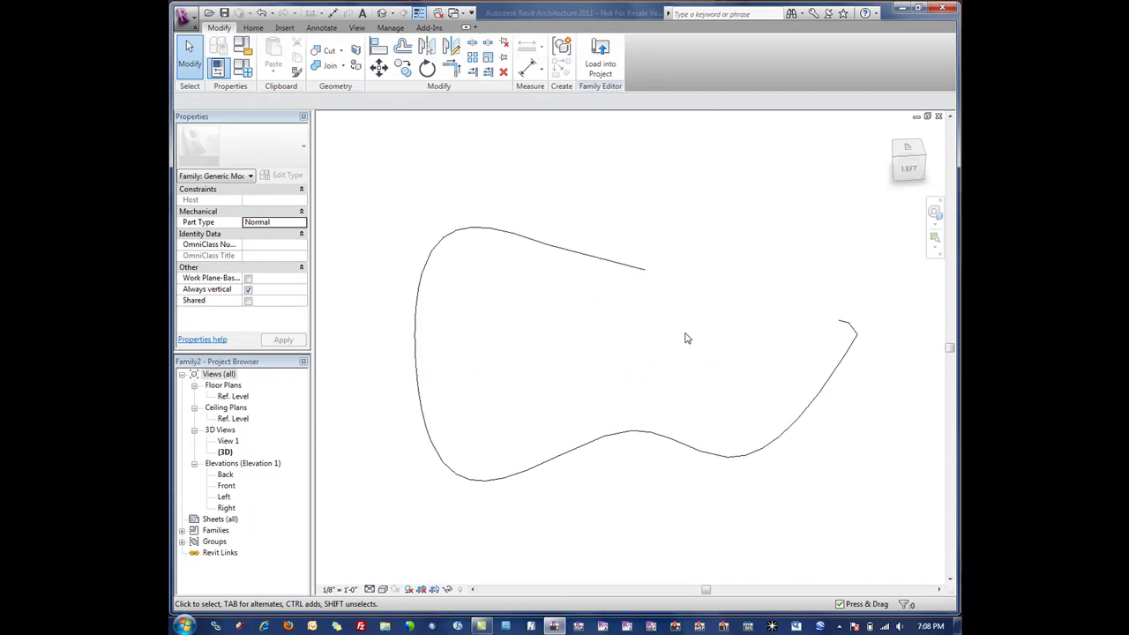
middle_click_drag(685, 335, 497, 162, "shift")
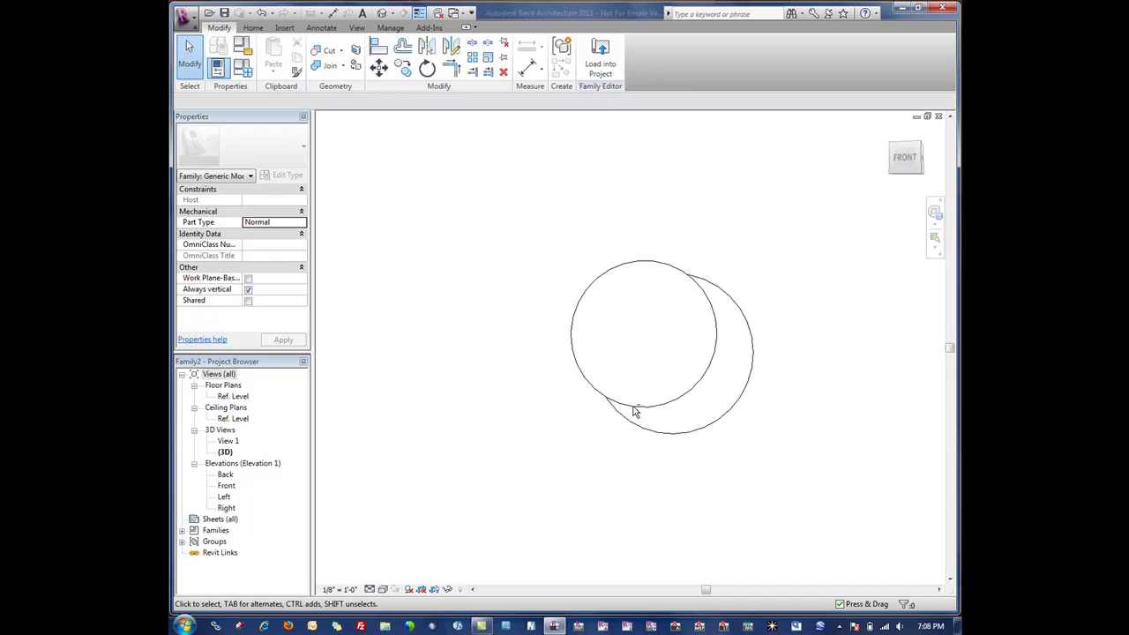
Switch the 3D view to the Shaded visual style and examine the revolve from the right side.
left_click(383, 589)
left_click(403, 573)
scroll(620, 394, "up", 2)
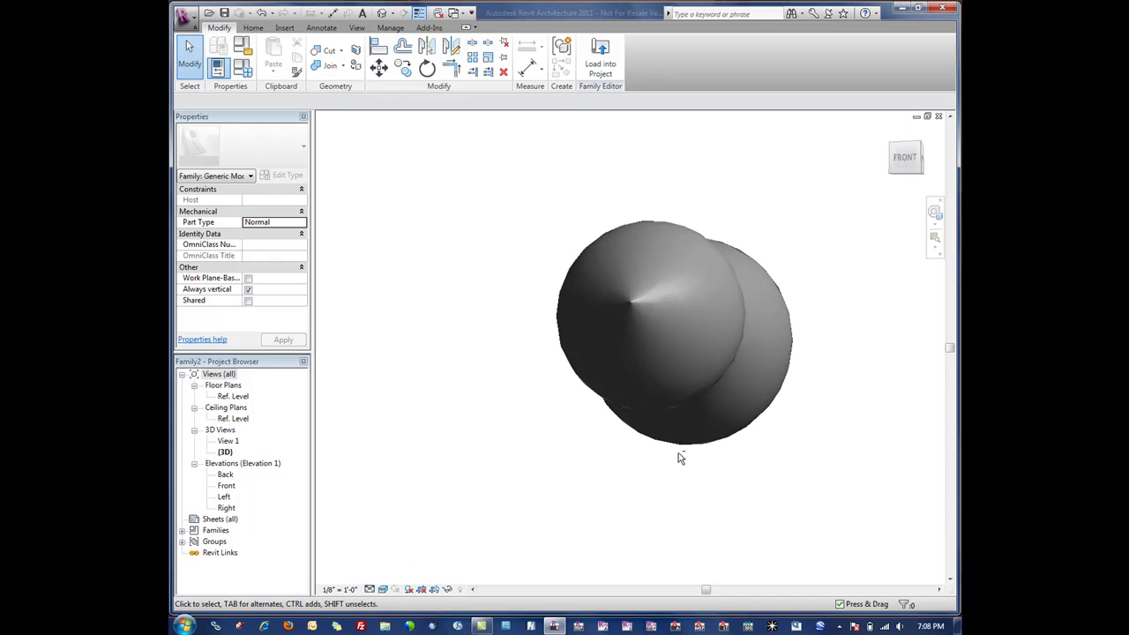
scroll(606, 425, "up", 2)
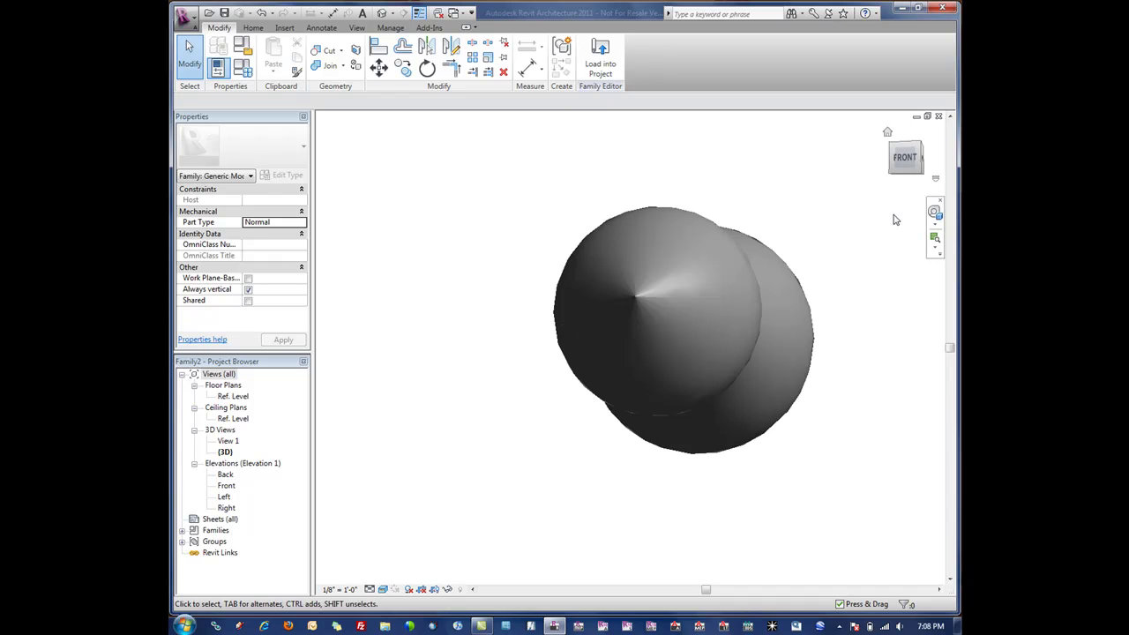
left_click_drag(920, 146, 580, 365)
scroll(495, 212, "up", 1)
right_click(495, 211)
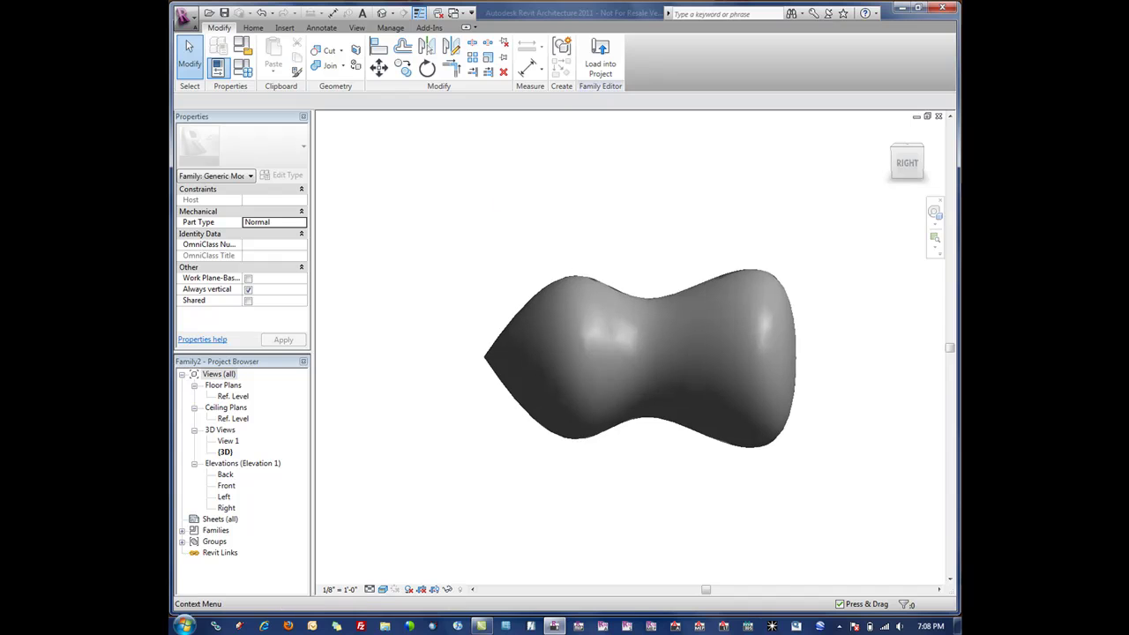
Close the 3D view and delete the revolve in the Ref. Level plan.
left_click(946, 115)
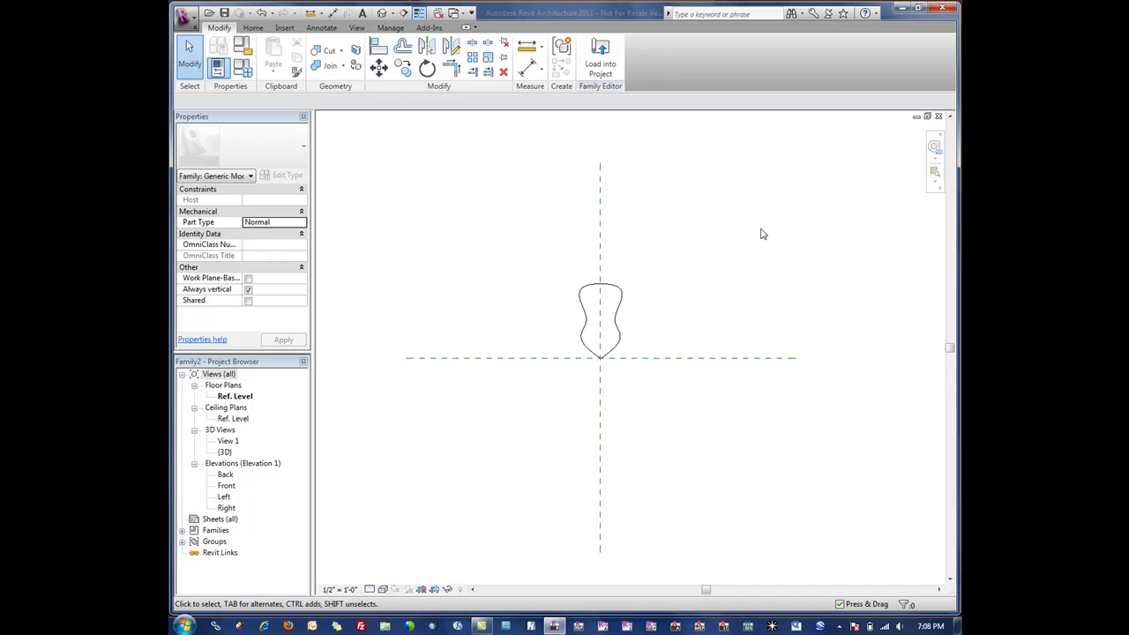
left_click(621, 315)
key("Delete")
Start a sweep and sketch its path as an S-shaped spline with five control points across the reference plane intersection.
left_click(253, 27)
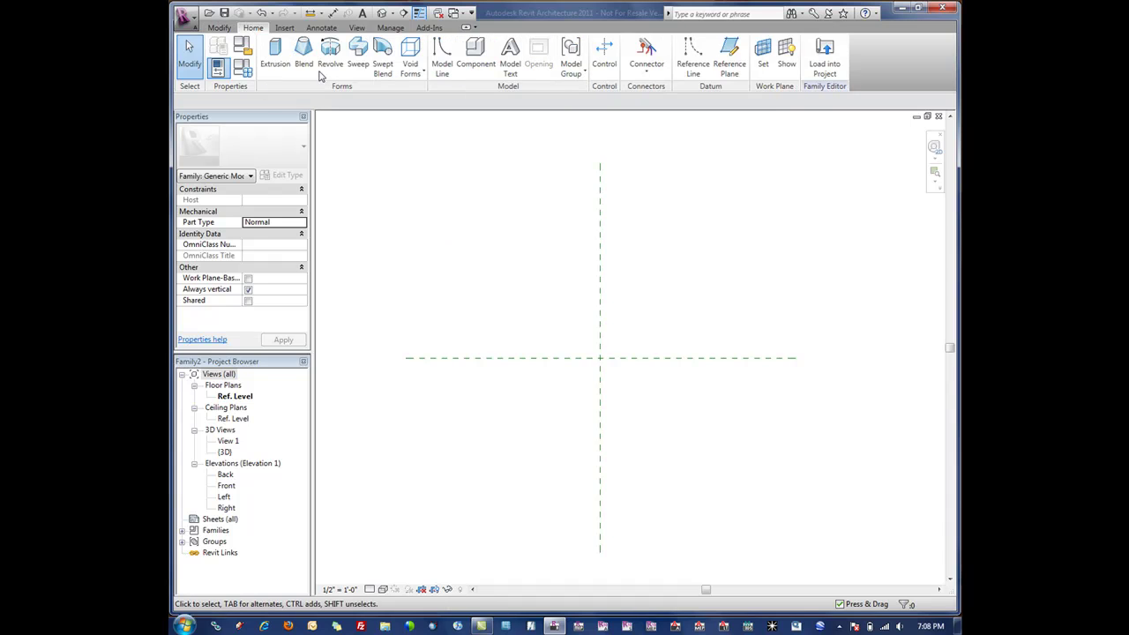
left_click(358, 53)
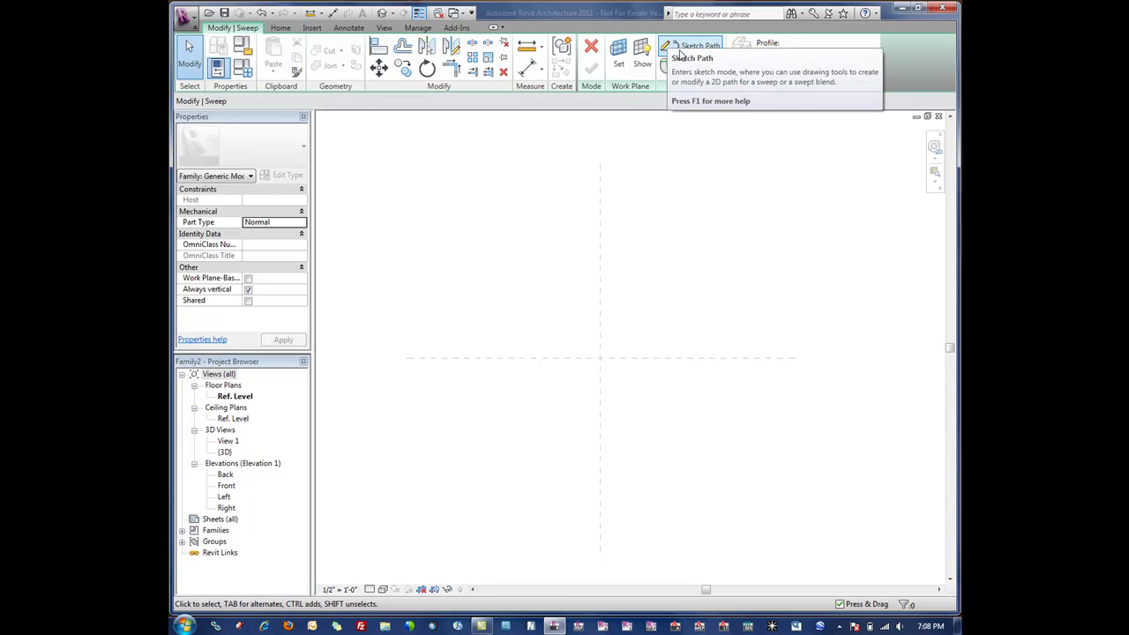
left_click(680, 53)
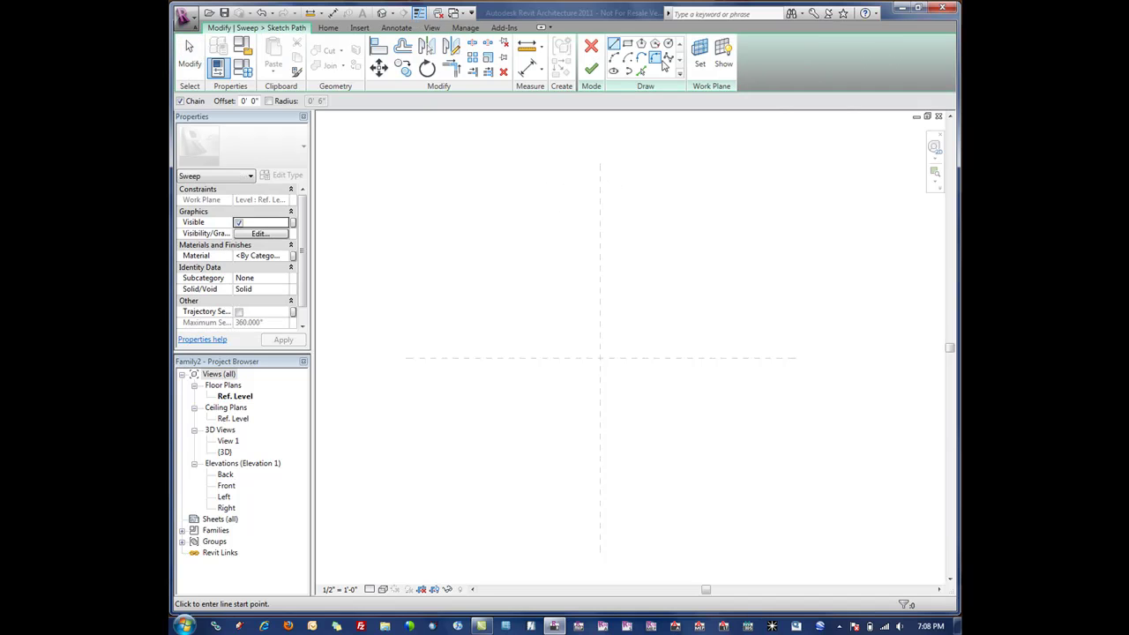
left_click(668, 59)
left_click(501, 211)
left_click(472, 300)
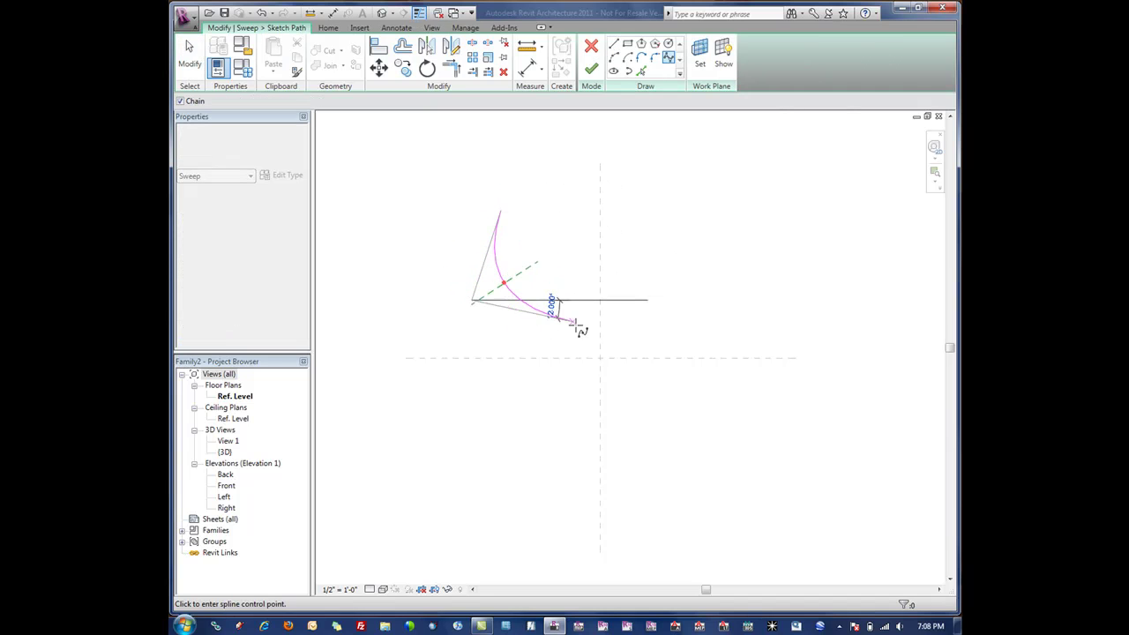
left_click(650, 328)
left_click(711, 397)
left_click(653, 465)
key("Escape")
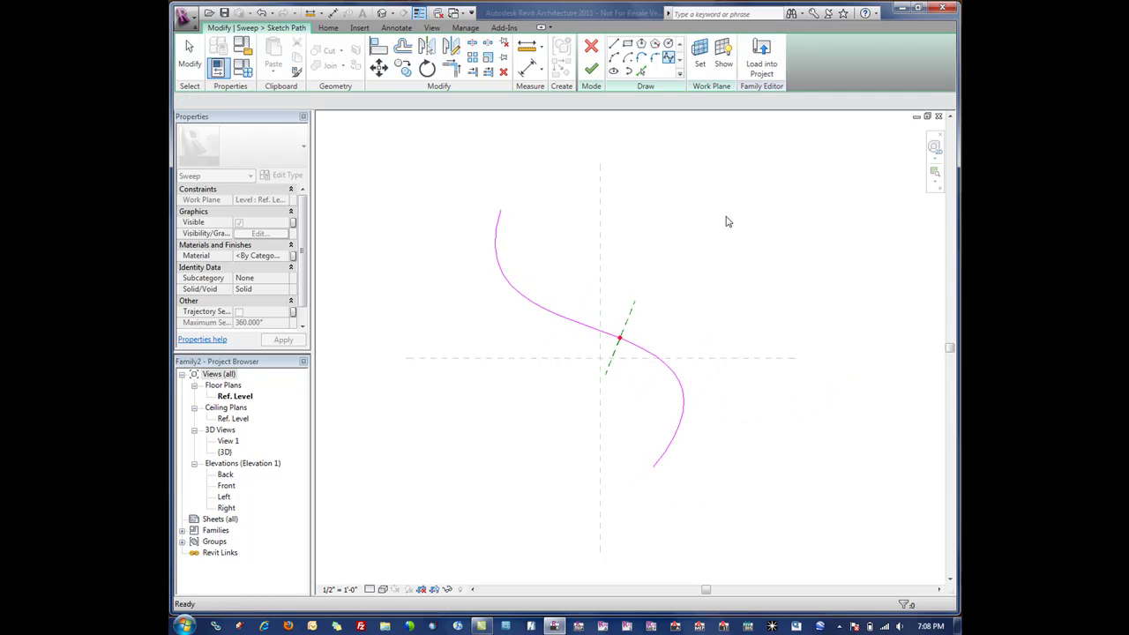
left_click(589, 69)
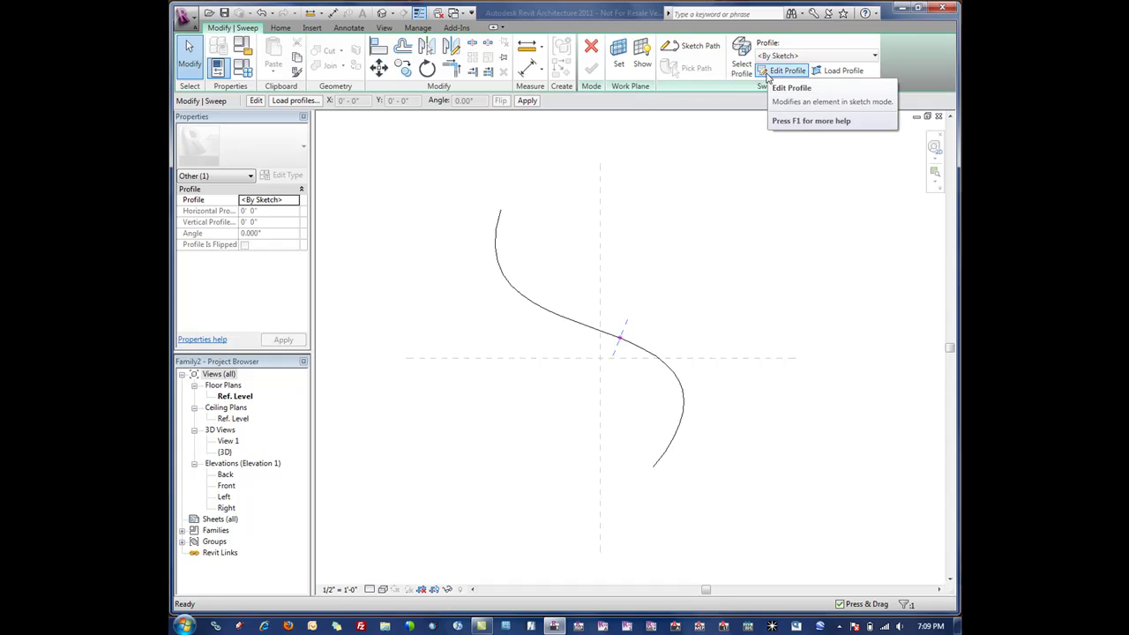
Open the sweep's profile for sketching in the {3D} view.
left_click(766, 72)
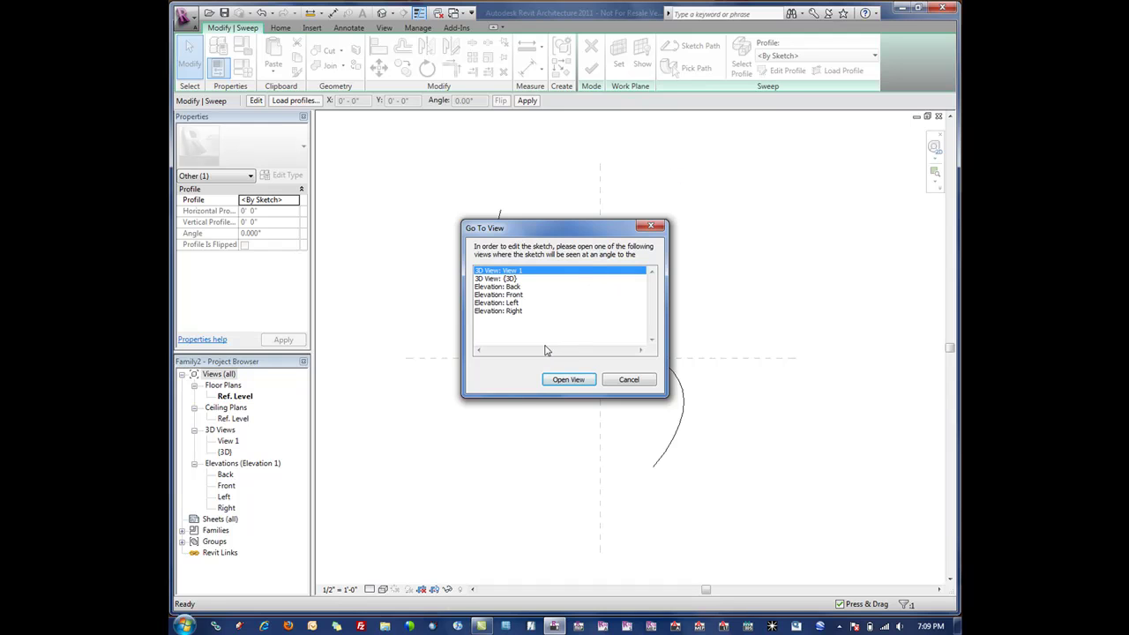
left_click(494, 278)
left_click(567, 379)
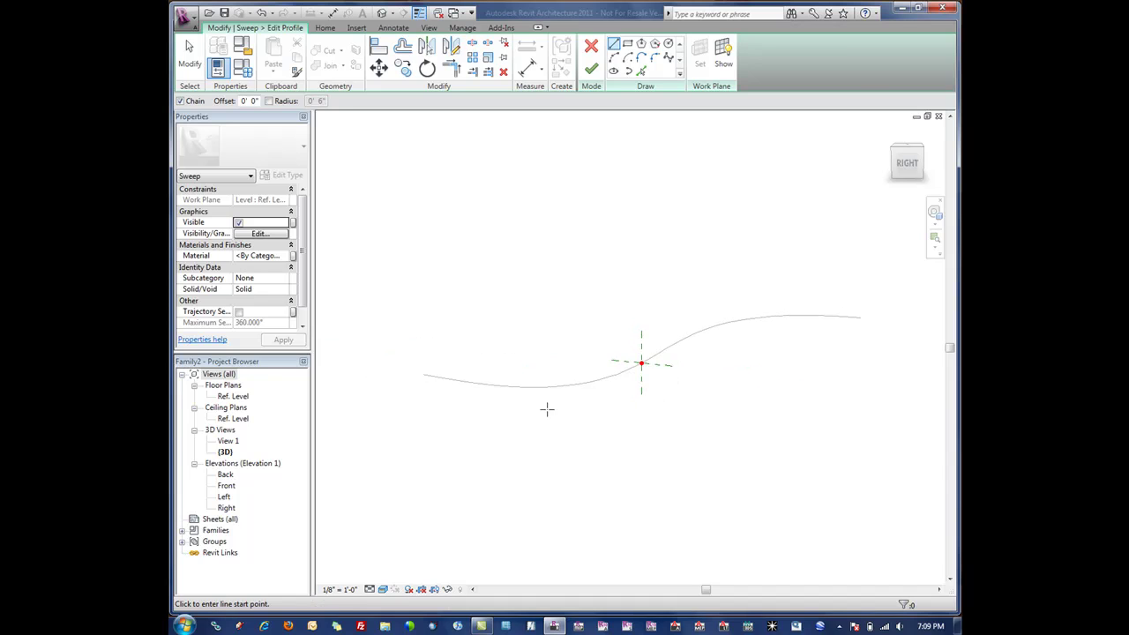
Sketch a closed sweep profile from a straight line along the sloping reference line and an arc above it.
middle_click_drag(543, 421, 582, 396)
middle_click_drag(781, 383, 386, 368)
middle_click_drag(666, 343, 564, 161, "shift")
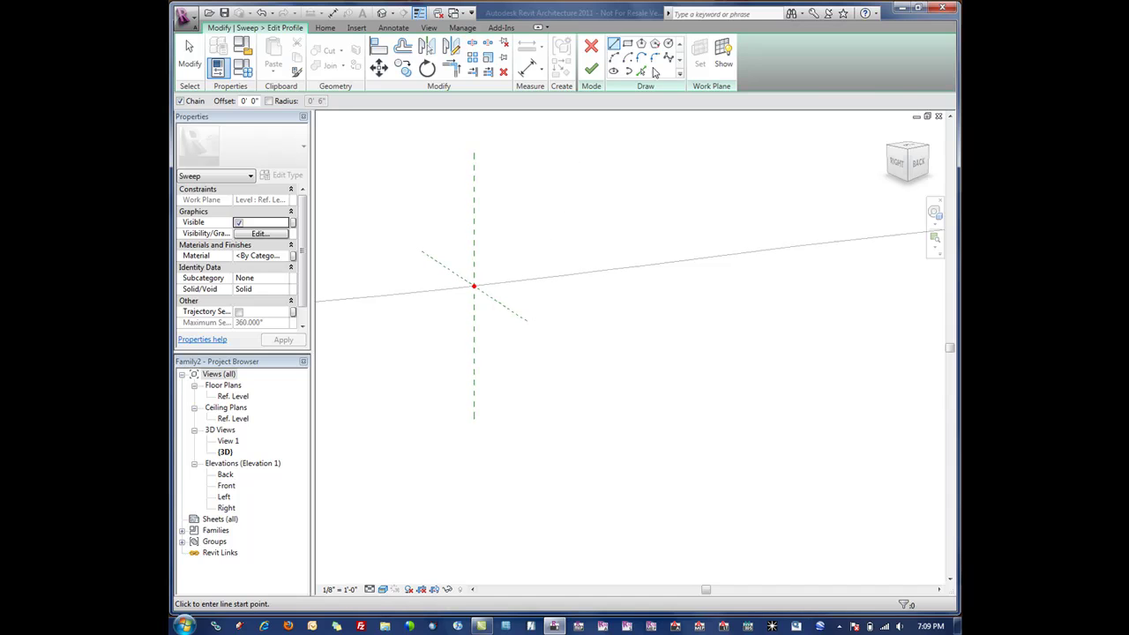
left_click(435, 258)
left_click(520, 318)
left_click(614, 58)
left_click(437, 262)
left_click(481, 259)
key("Escape")
key("Escape")
left_click(591, 70)
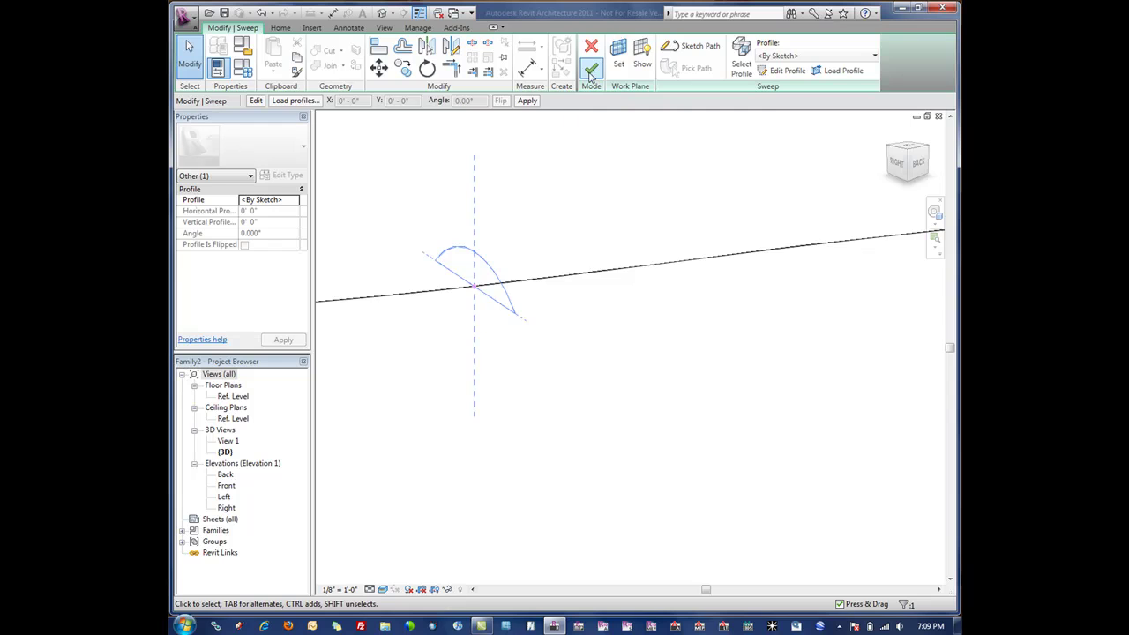
Finish the sweep and examine the solid's overall shape and end face in 3D.
left_click(586, 72)
scroll(497, 256, "down", 4)
scroll(745, 322, "down", 2)
left_click(785, 327)
scroll(791, 326, "up", 1)
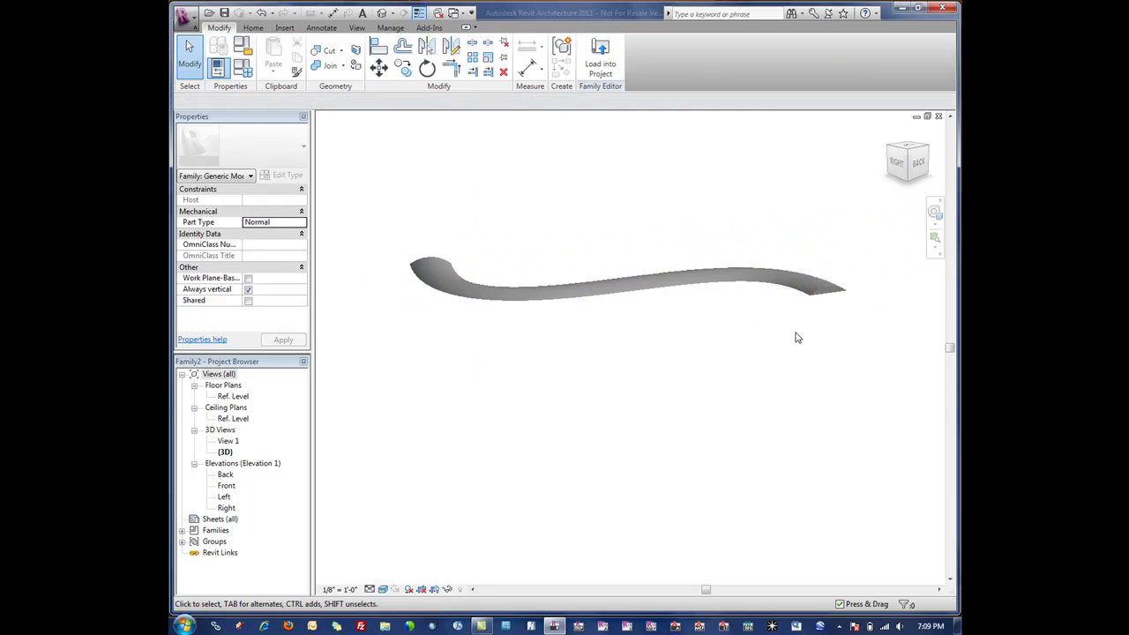
scroll(725, 306, "up", 1)
scroll(818, 276, "up", 5)
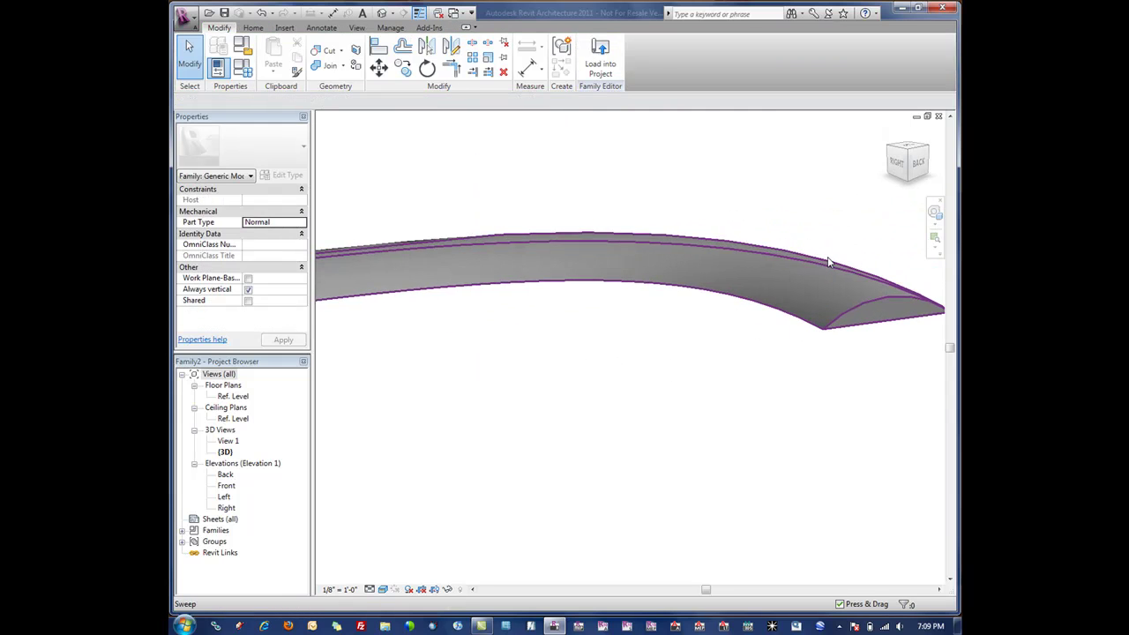
Close the 3D view and delete the sweep in the Ref. Level plan.
left_click(937, 116)
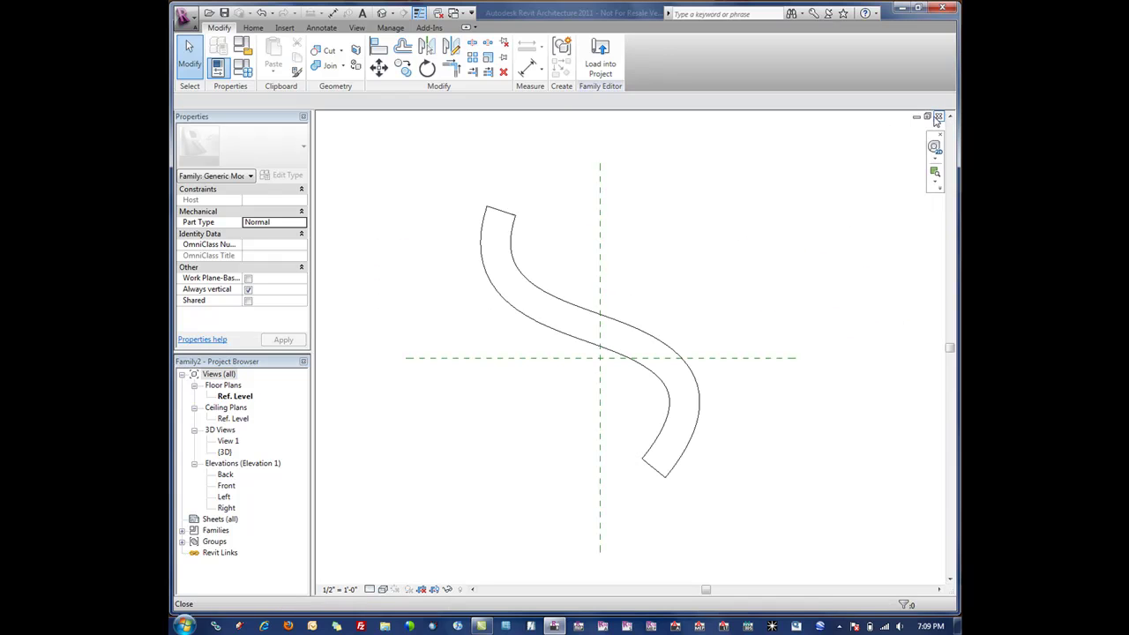
left_click(623, 333)
key("Delete")
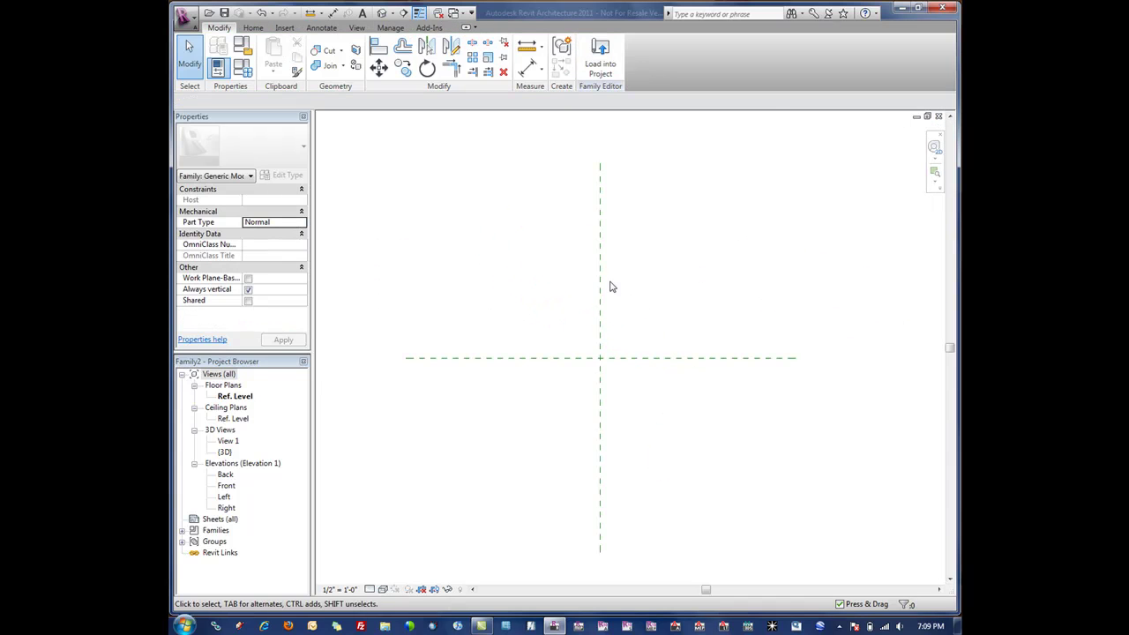
Start a swept blend with a sketched path.
left_click(251, 29)
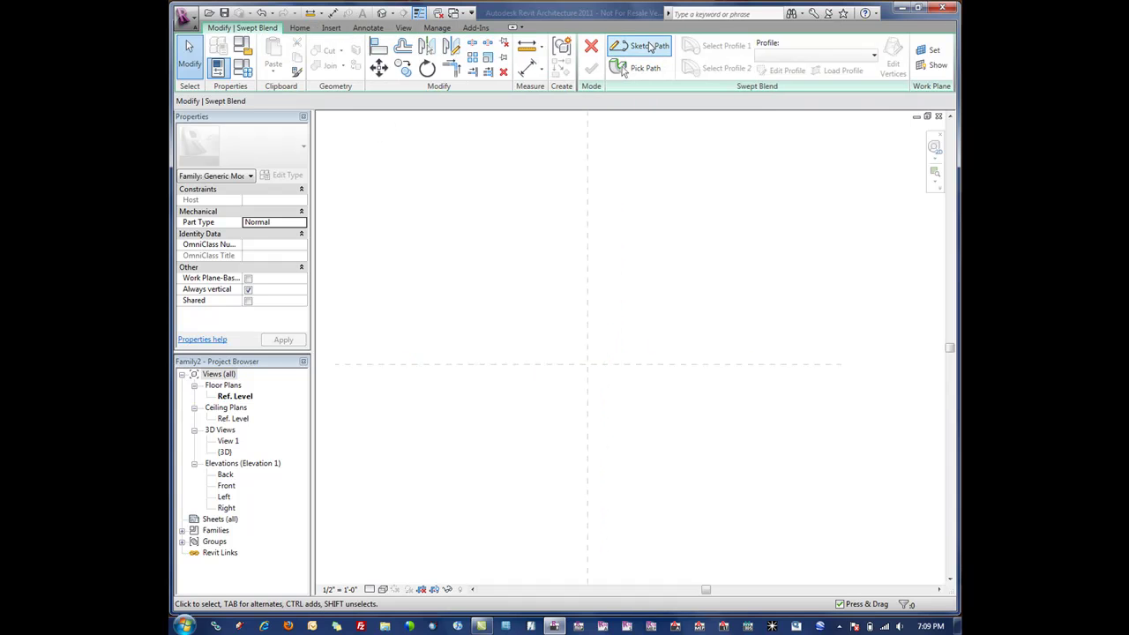
left_click(636, 45)
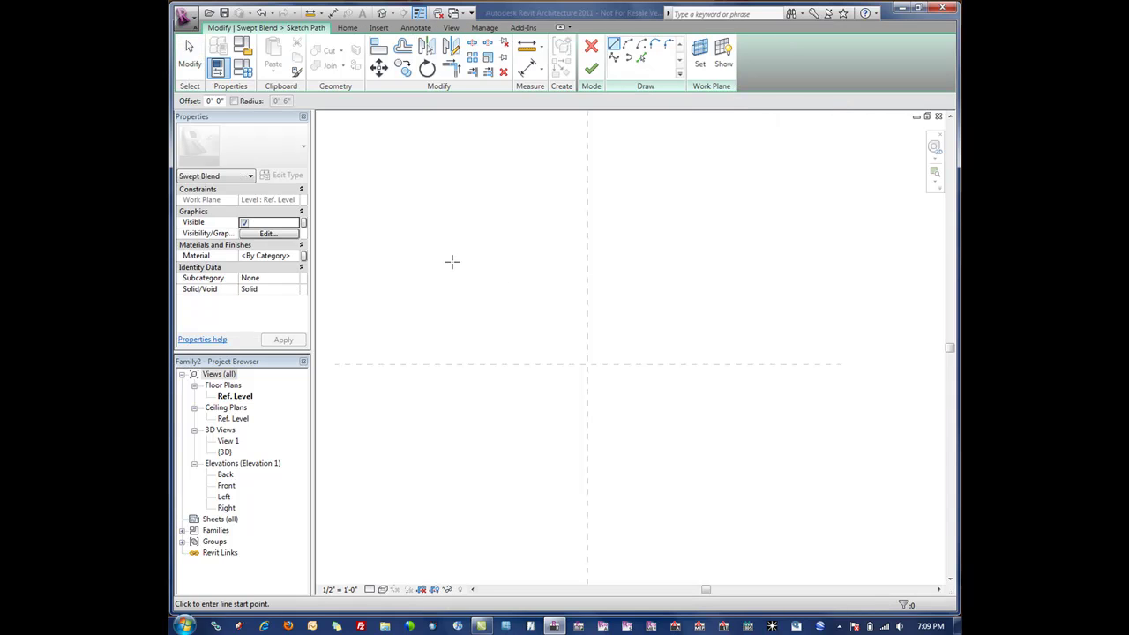
left_click(452, 261)
left_click(475, 338)
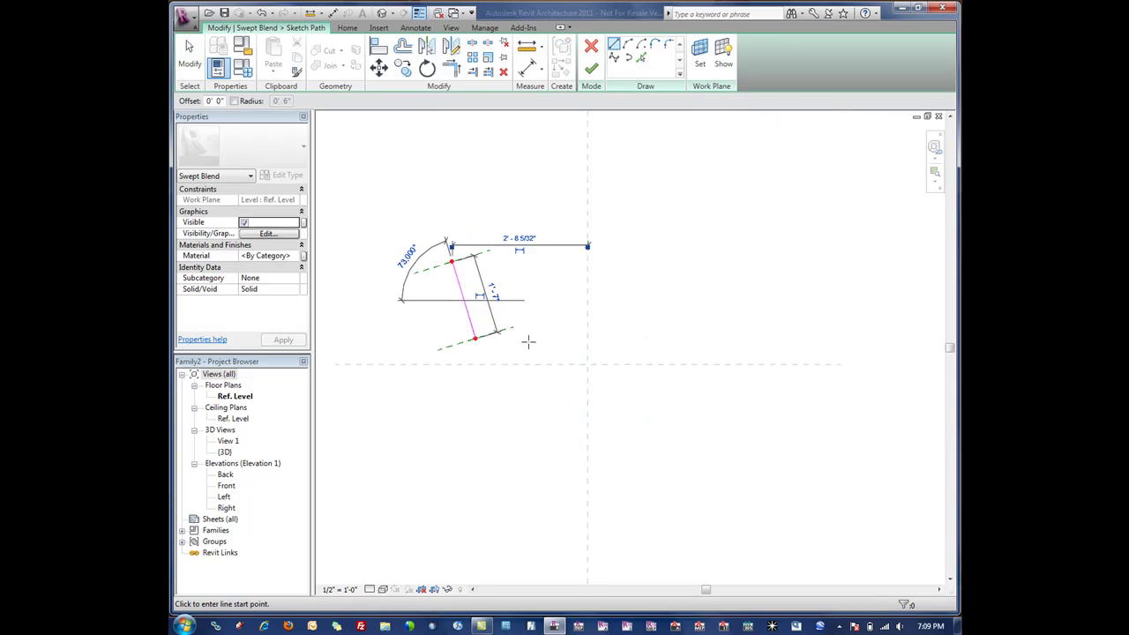
key("ctrl+z")
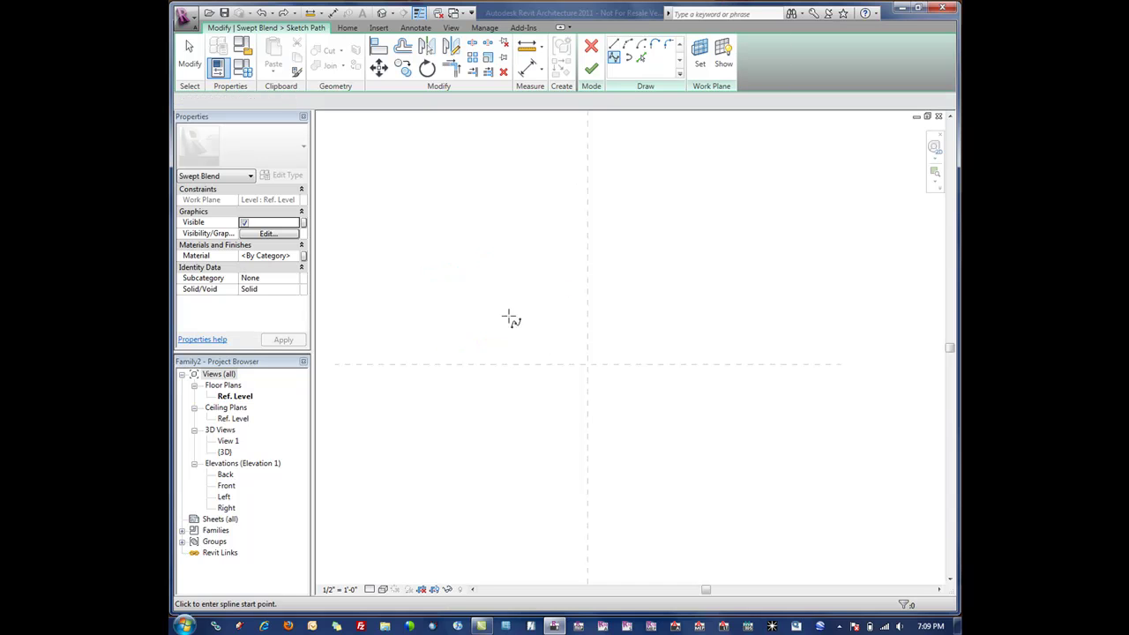
Sketch the swept blend path as a five-point spline curving through the reference plane intersection, and finish the path.
left_click(507, 294)
left_click(573, 374)
left_click(667, 379)
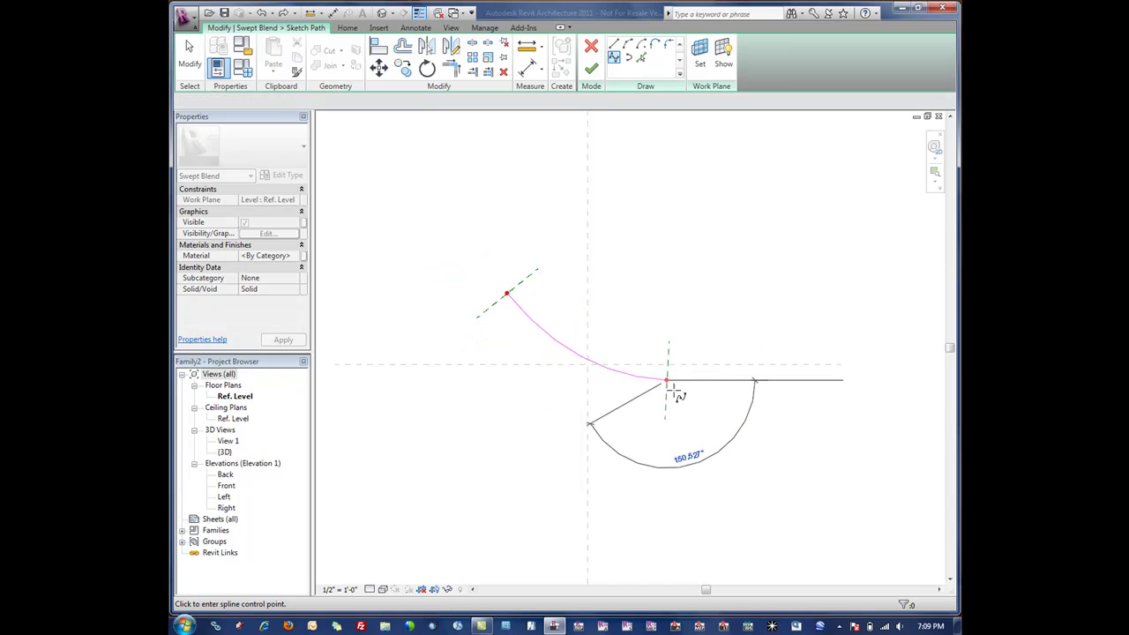
left_click(668, 441)
left_click(645, 511)
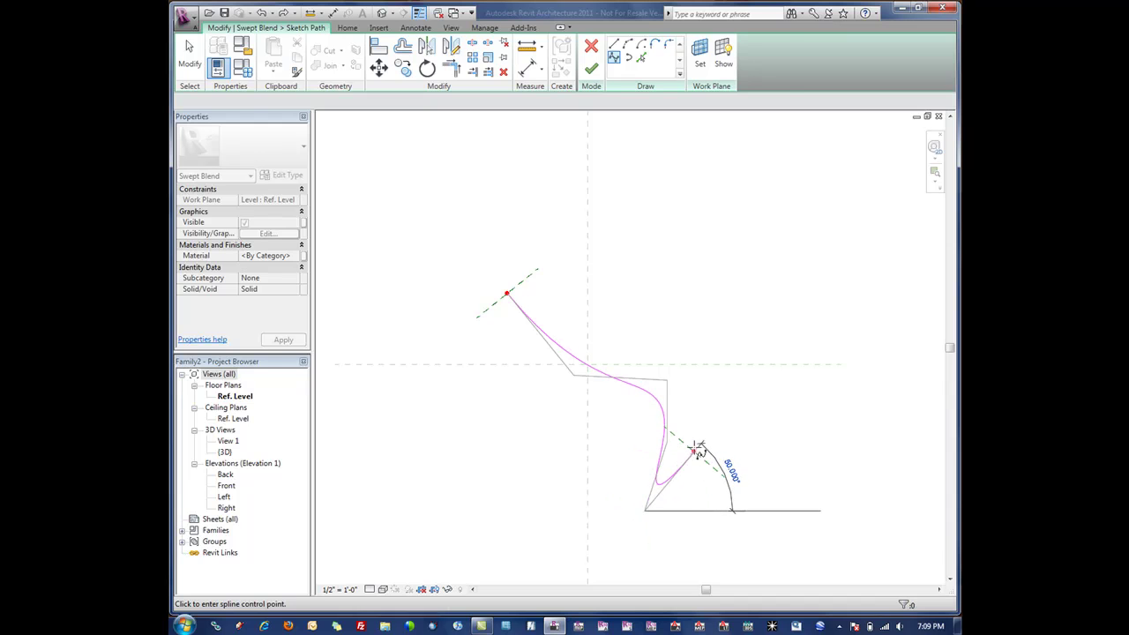
key("Escape")
key("Escape")
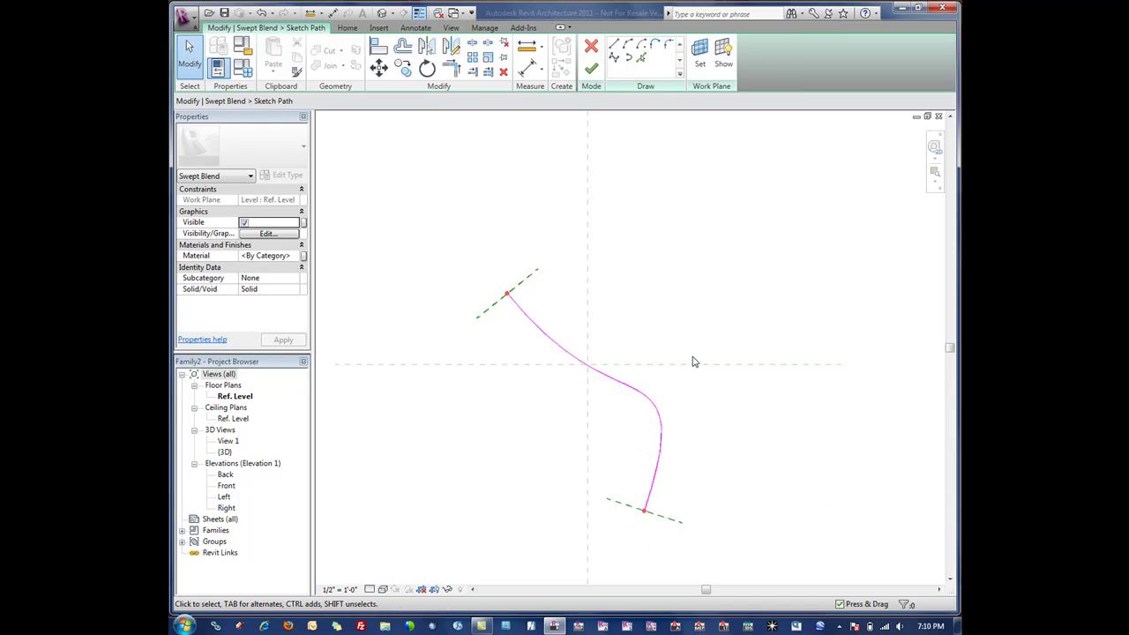
scroll(662, 315, "up", 1)
left_click(588, 68)
Select Profile 1 of the swept blend and open it for sketching in the {3D} view.
scroll(758, 156, "up", 1)
middle_click_drag(788, 231, 693, 156)
scroll(695, 156, "down", 2)
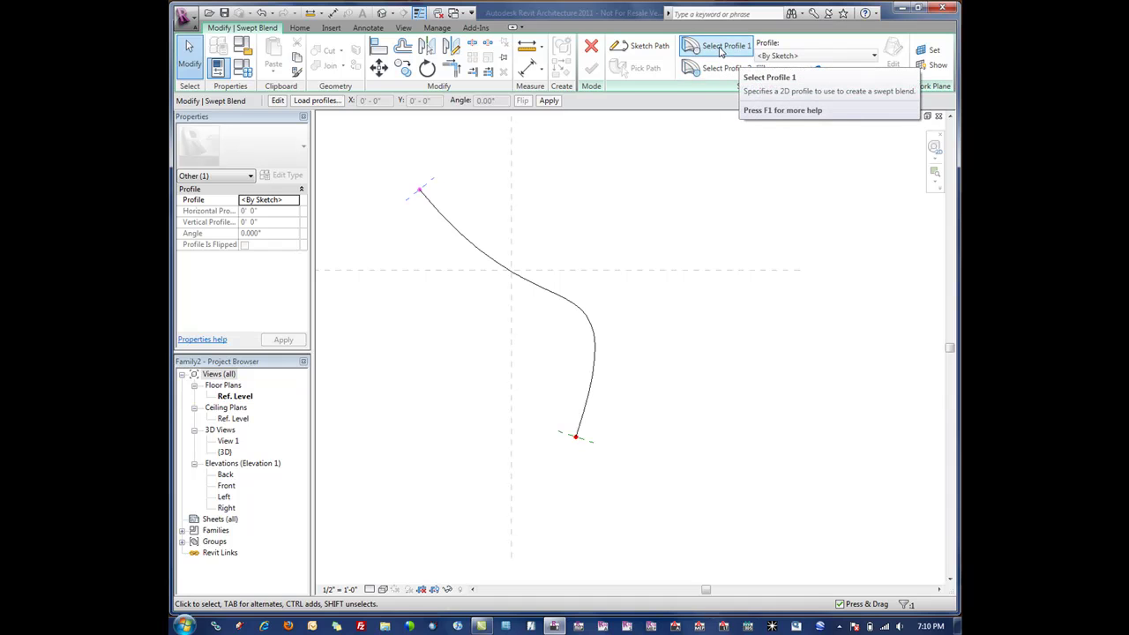
left_click(721, 49)
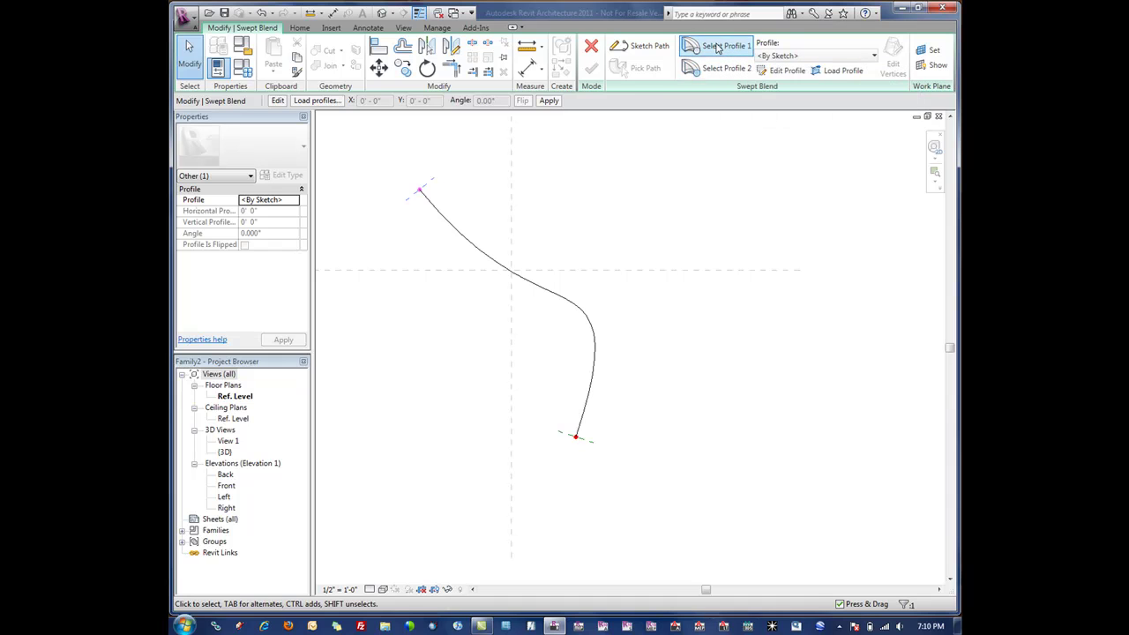
left_click(777, 73)
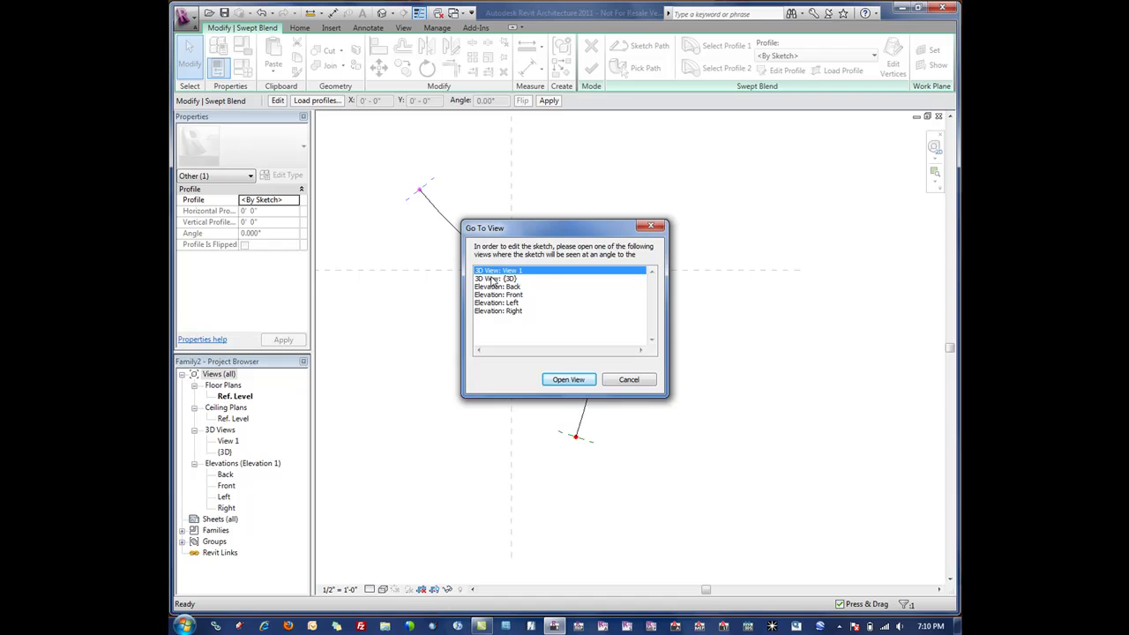
left_click(492, 279)
left_click(568, 379)
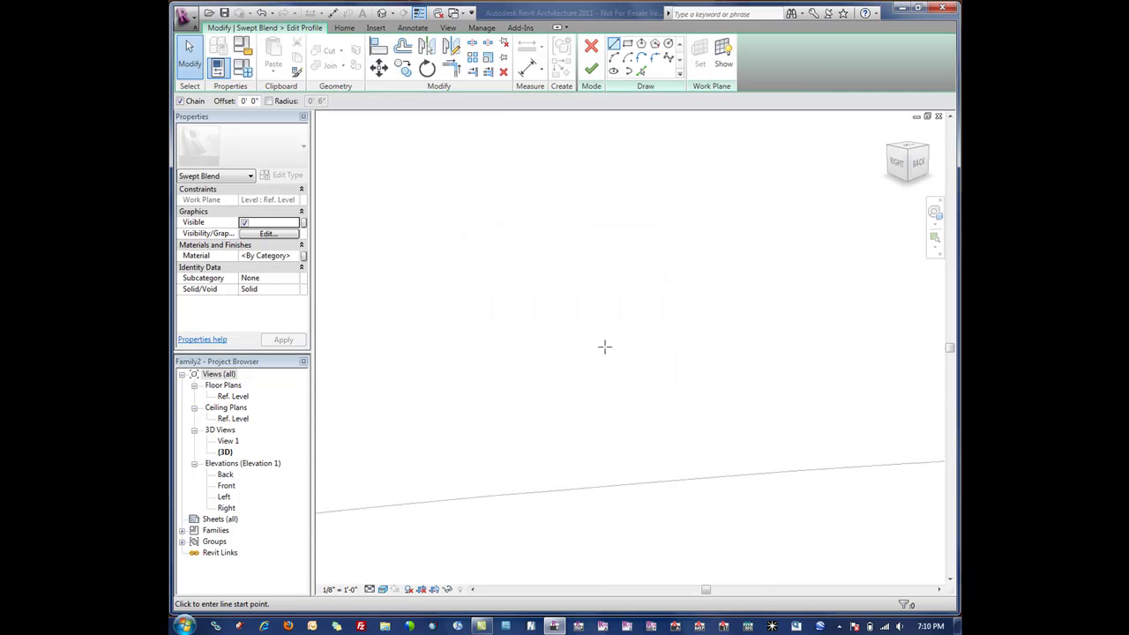
Sketch Profile 1 at the path's start as a line about 2 3/4" long closed by an arc above, and finish it.
scroll(643, 376, "down", 5)
middle_click_drag(746, 391, 675, 397)
scroll(784, 386, "up", 2)
scroll(755, 416, "down", 3)
scroll(685, 374, "down", 2)
middle_click_drag(679, 358, 185, 332)
middle_click_drag(713, 361, 143, 223)
scroll(607, 340, "up", 2)
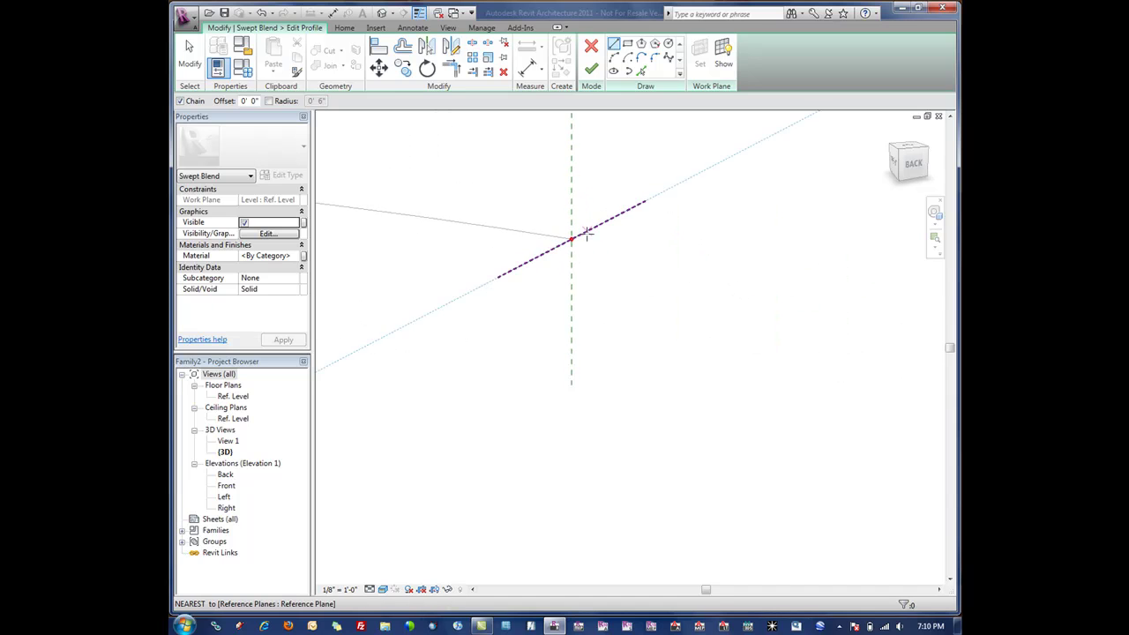
scroll(587, 233, "up", 1)
left_click(543, 253)
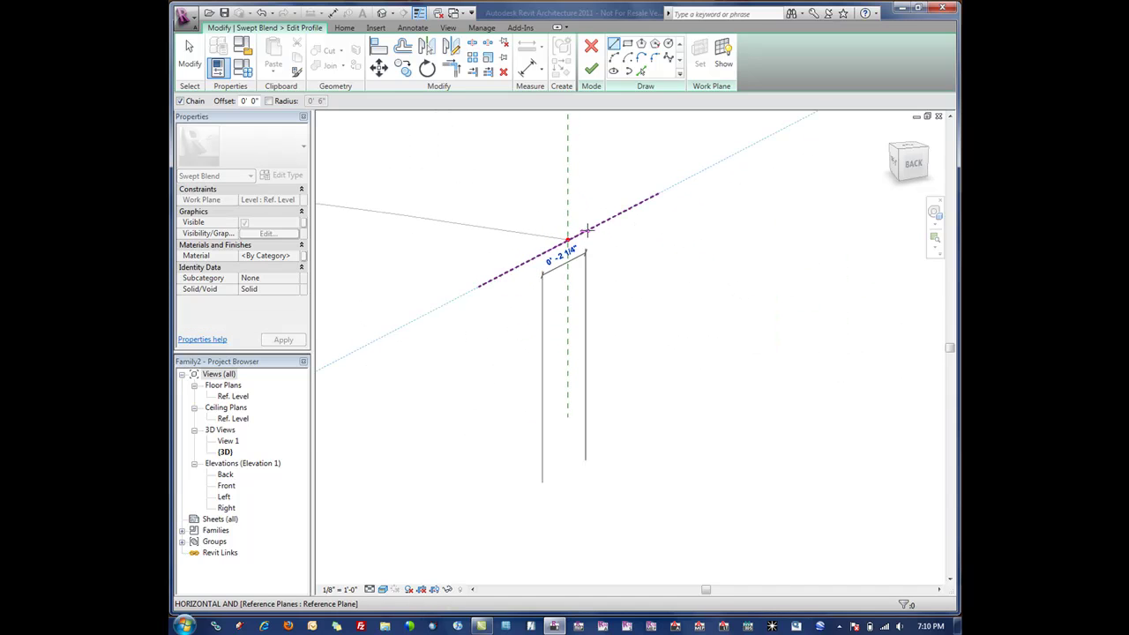
left_click(589, 228)
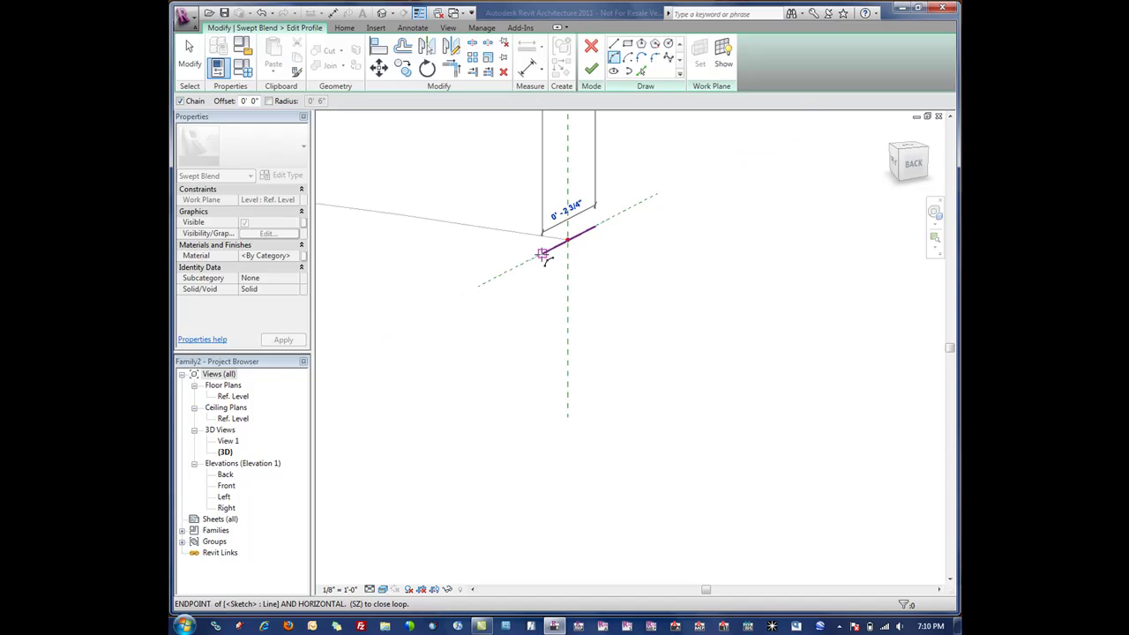
left_click(541, 254)
left_click(551, 228)
scroll(554, 289, "down", 1)
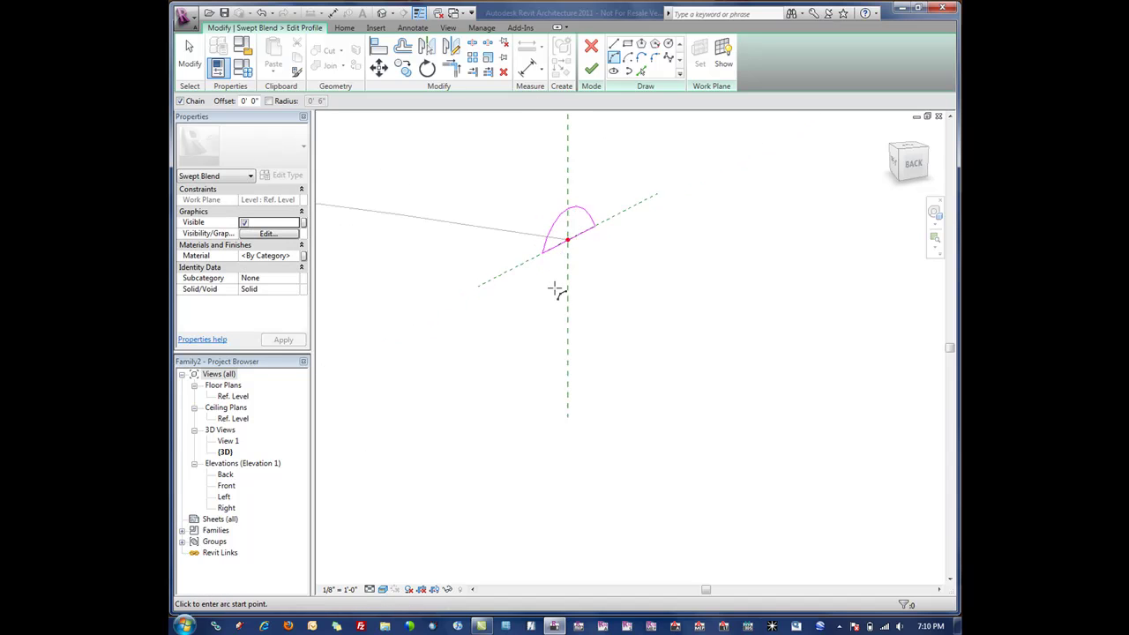
scroll(548, 287, "down", 3)
middle_click_drag(482, 284, 884, 399)
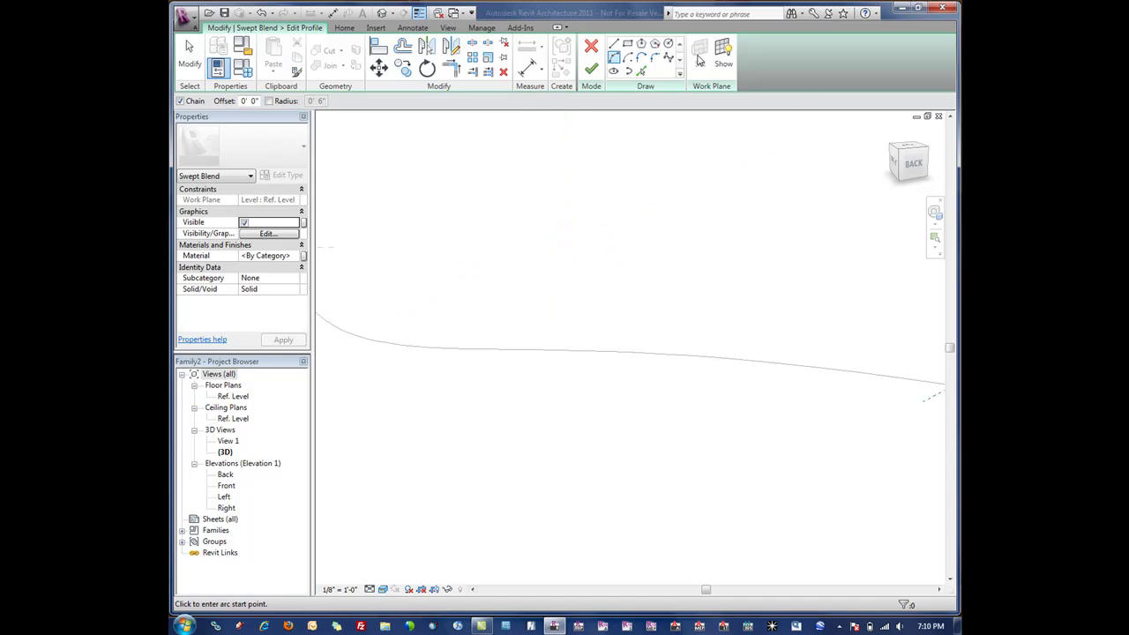
left_click(591, 70)
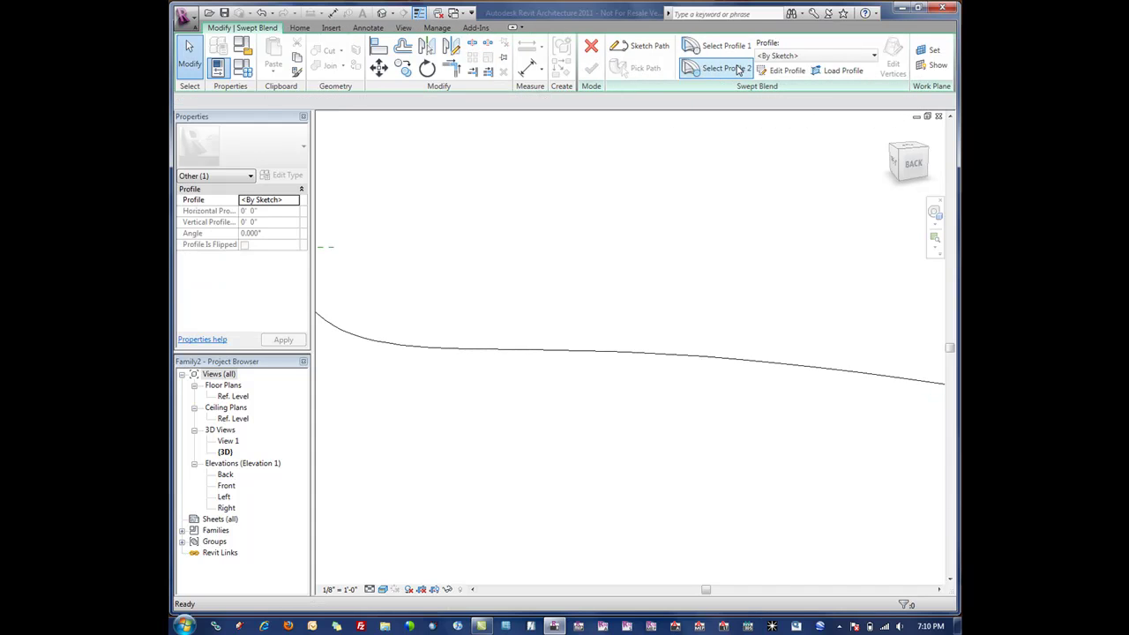
Sketch Profile 2 at the path's other end as a closed triangle with its base centred on the path, and finish the swept blend.
left_click(785, 71)
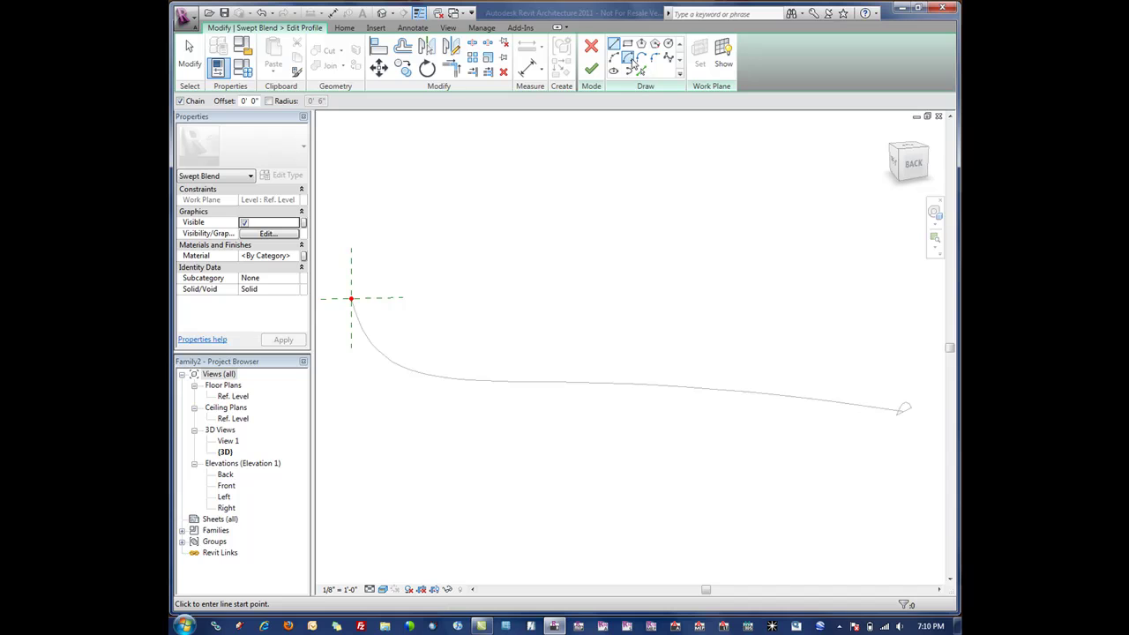
left_click(333, 300)
left_click(372, 298)
left_click(351, 267)
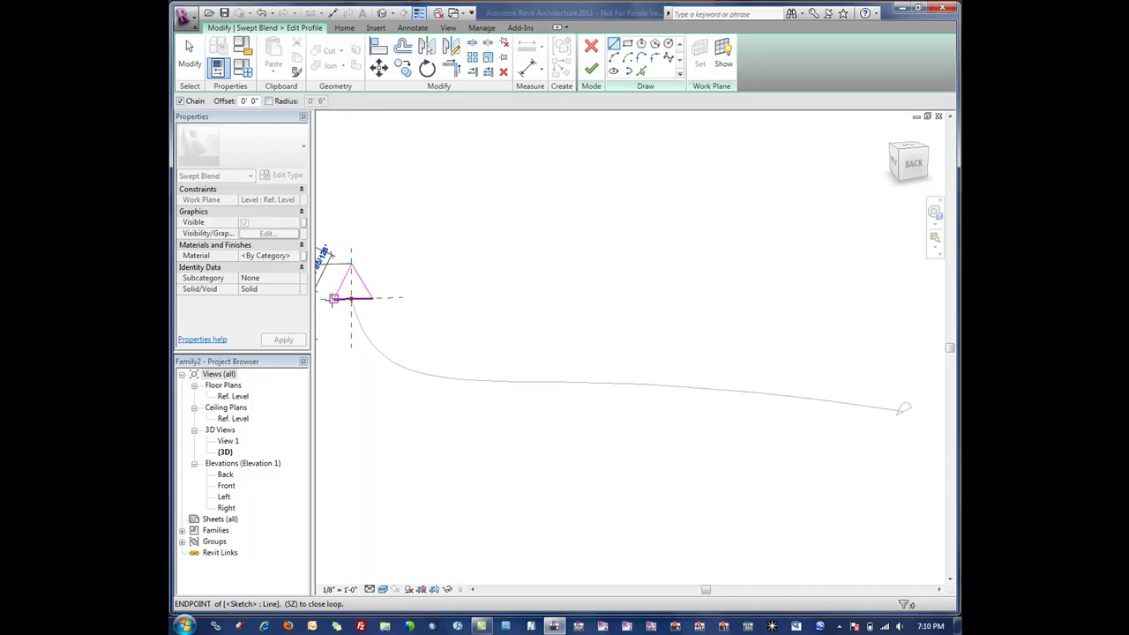
left_click(333, 298)
key("Escape")
scroll(509, 264, "down", 3)
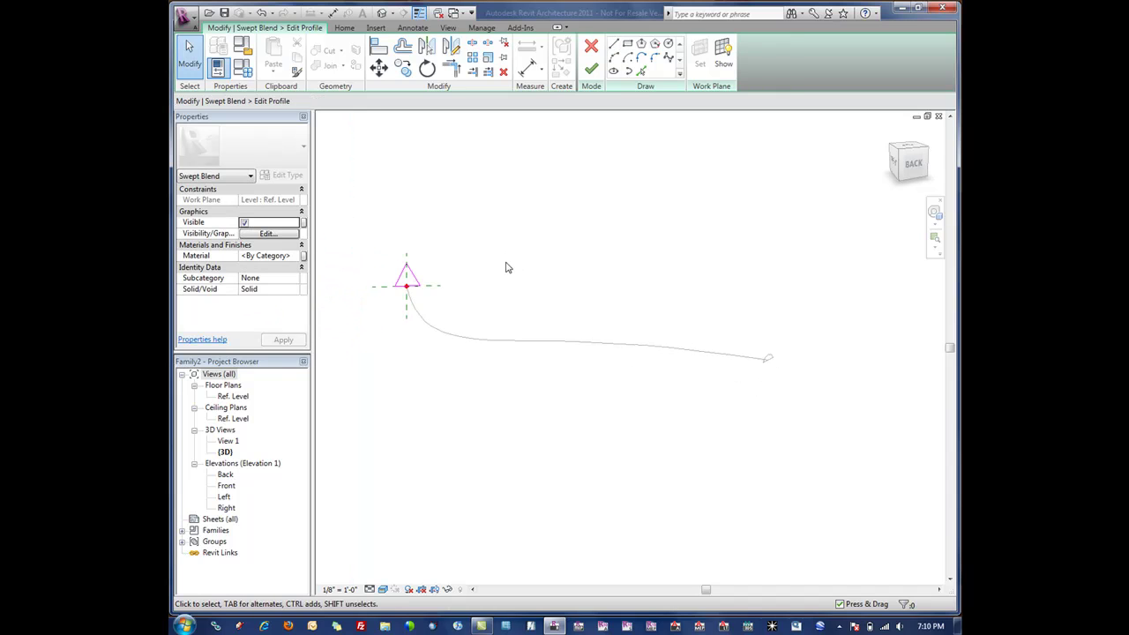
left_click(594, 71)
left_click(594, 71)
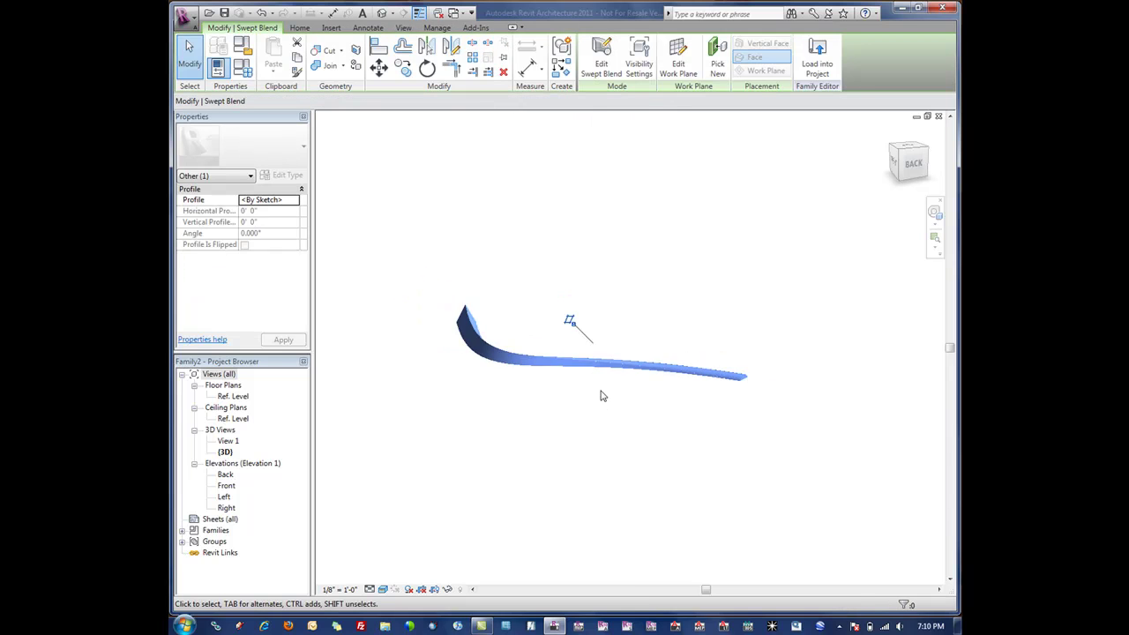
Examine the swept blend's shape from several sides in 3D, and close the 3D view to return to the Ref. Level plan.
scroll(729, 402, "up", 2)
scroll(728, 403, "down", 2)
middle_click_drag(654, 372, 870, 416)
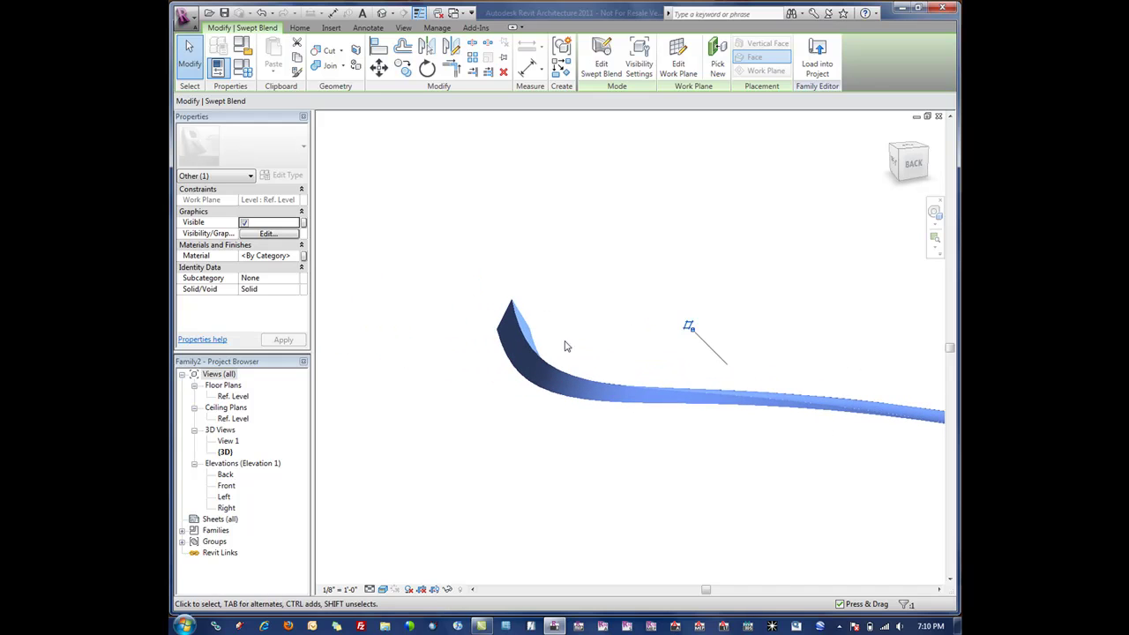
middle_click_drag(600, 467, 517, 427, "shift")
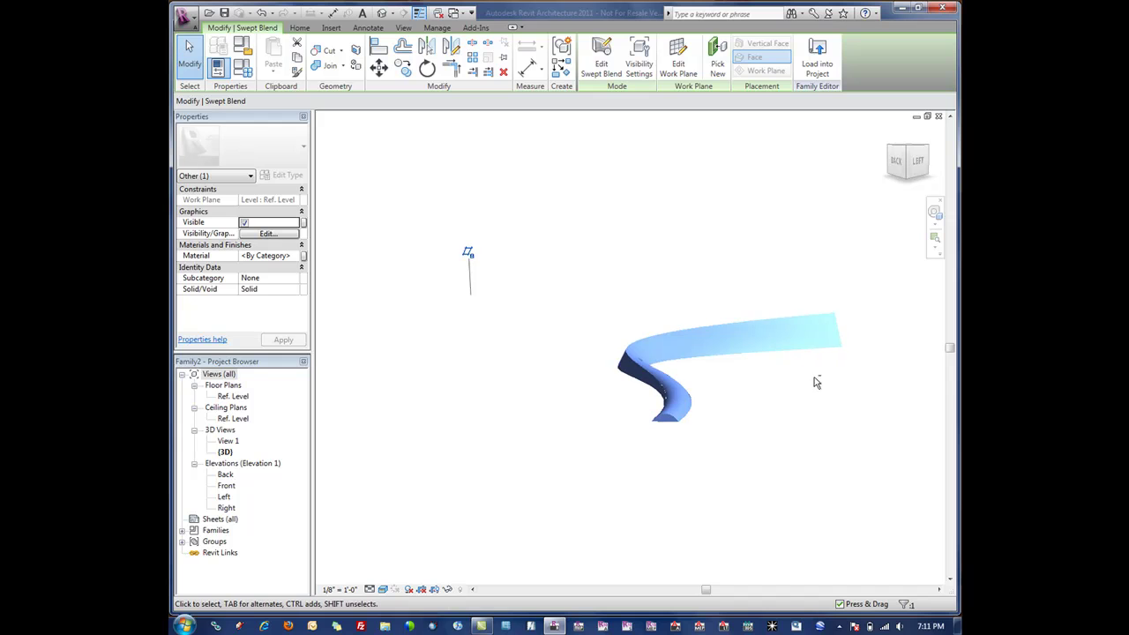
middle_click_drag(801, 388, 573, 454, "shift")
middle_click_drag(768, 363, 467, 362)
left_click(467, 361)
left_click(938, 117)
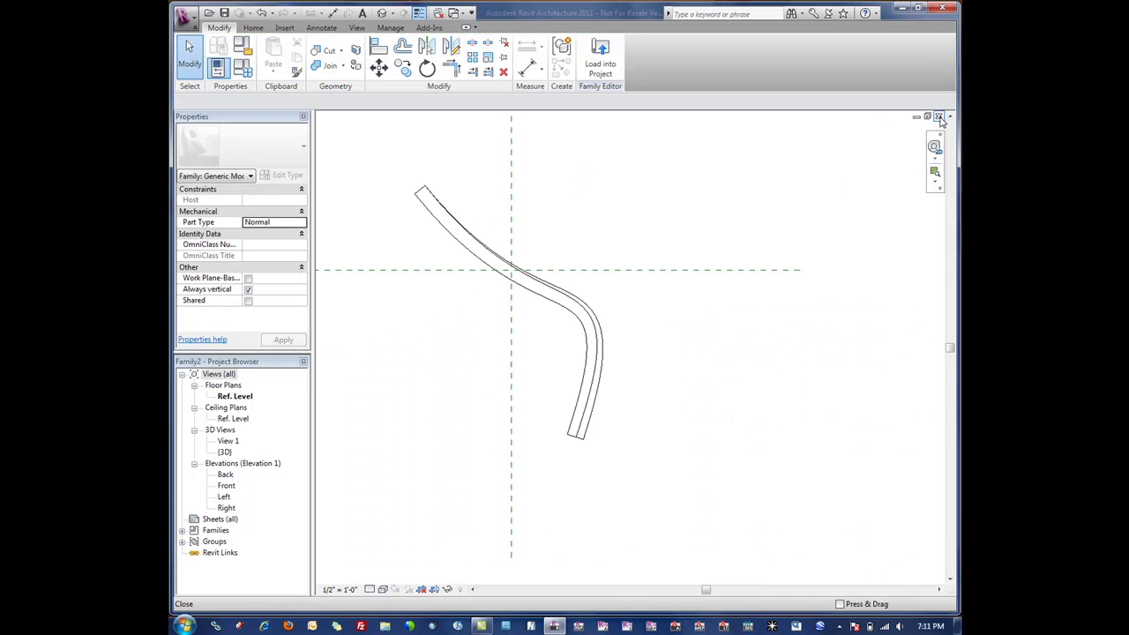
Show the available void form types for the family, and close the list without choosing one.
scroll(394, 271, "down", 1)
scroll(395, 273, "down", 1)
left_click(256, 28)
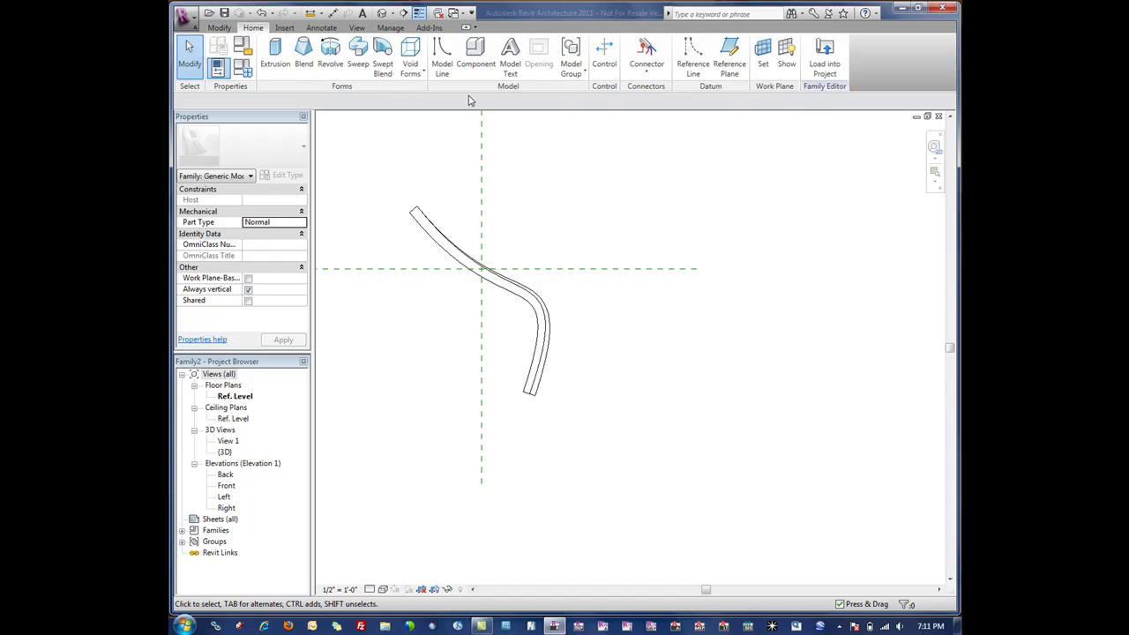
left_click(411, 67)
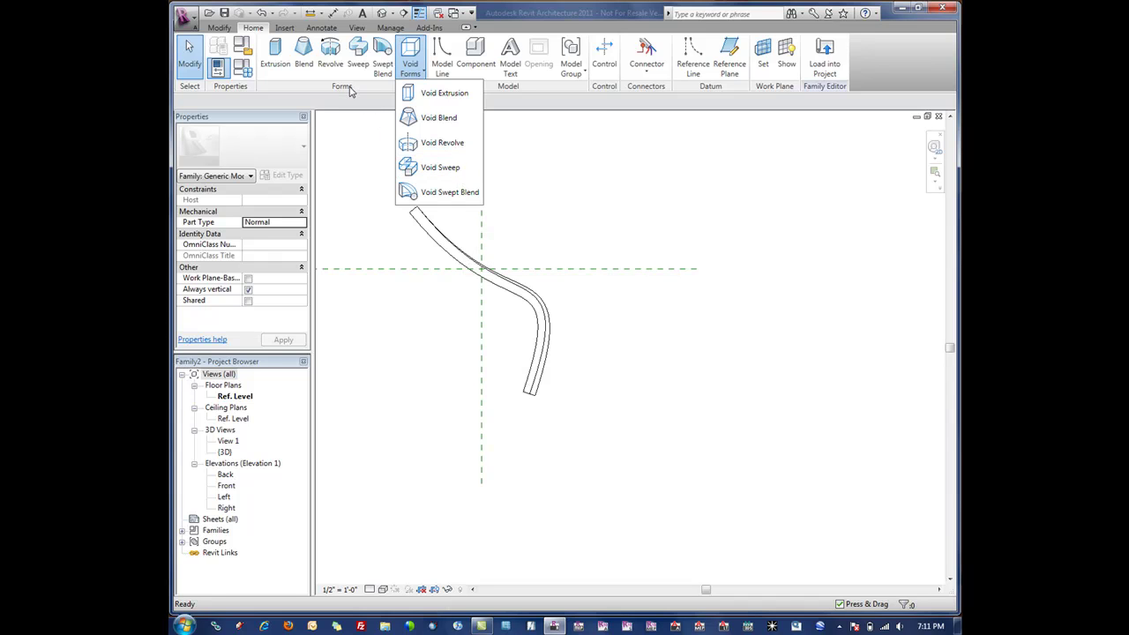
left_click(598, 109)
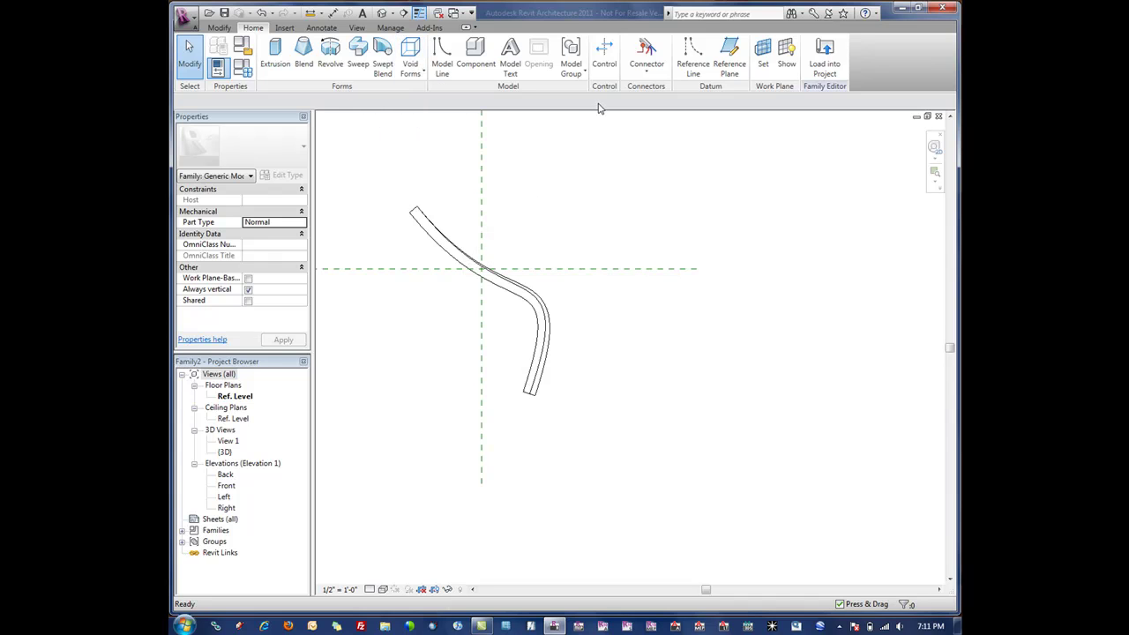